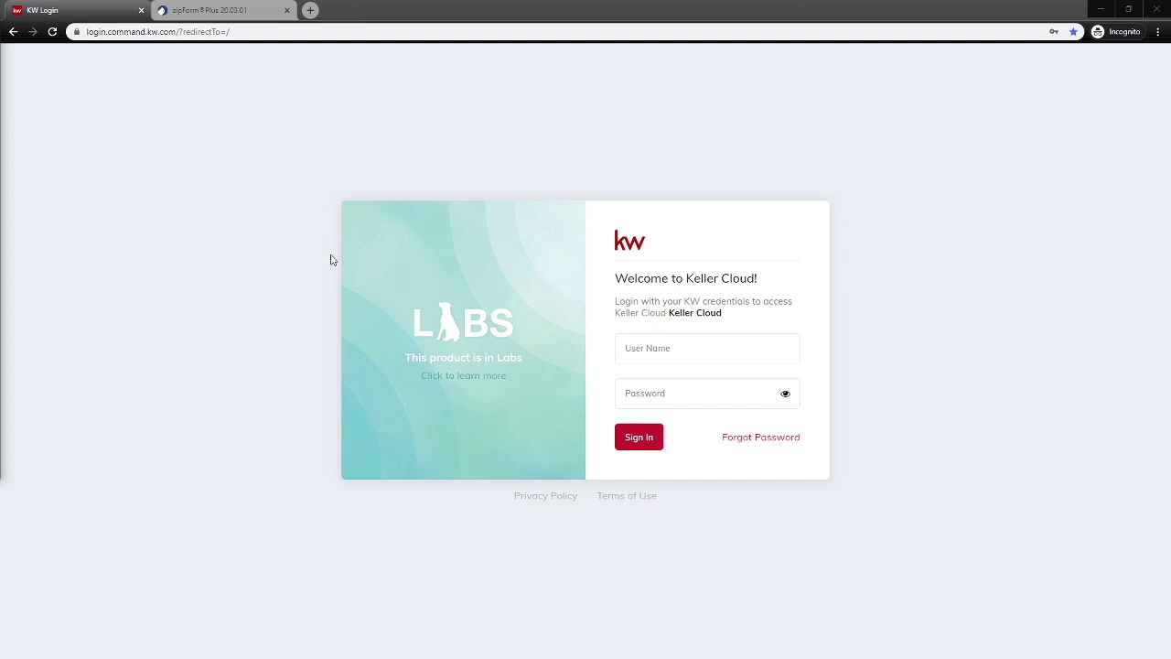
Sign in to KW Command using the saved username and password from autofill.
click(645, 348)
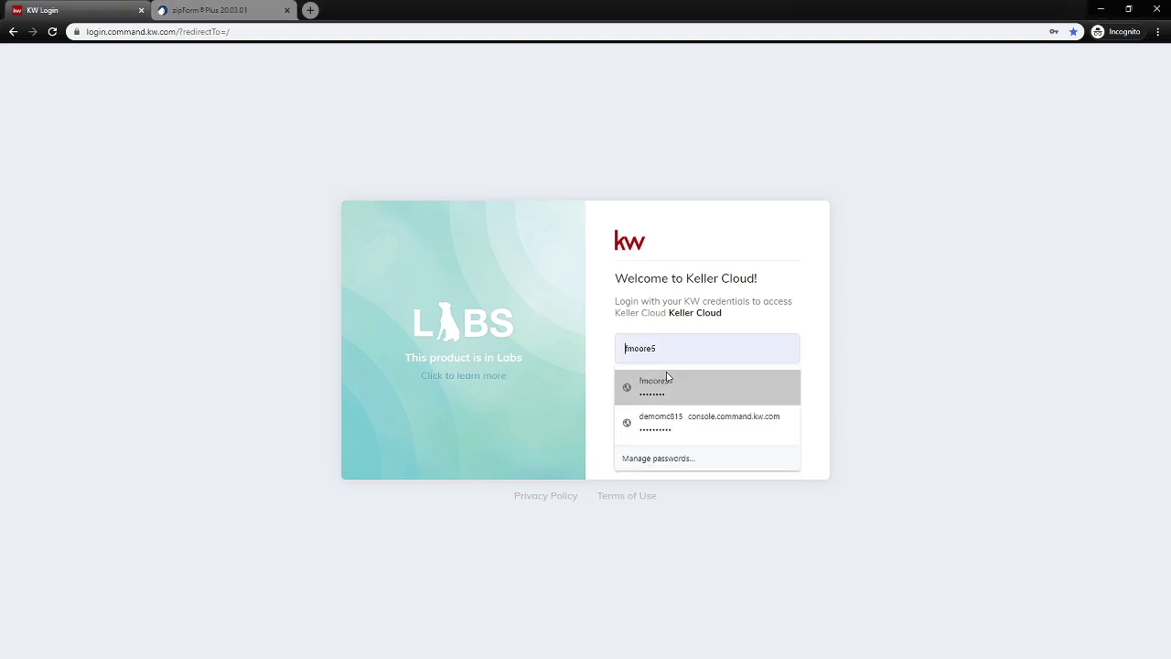
click(668, 381)
click(645, 437)
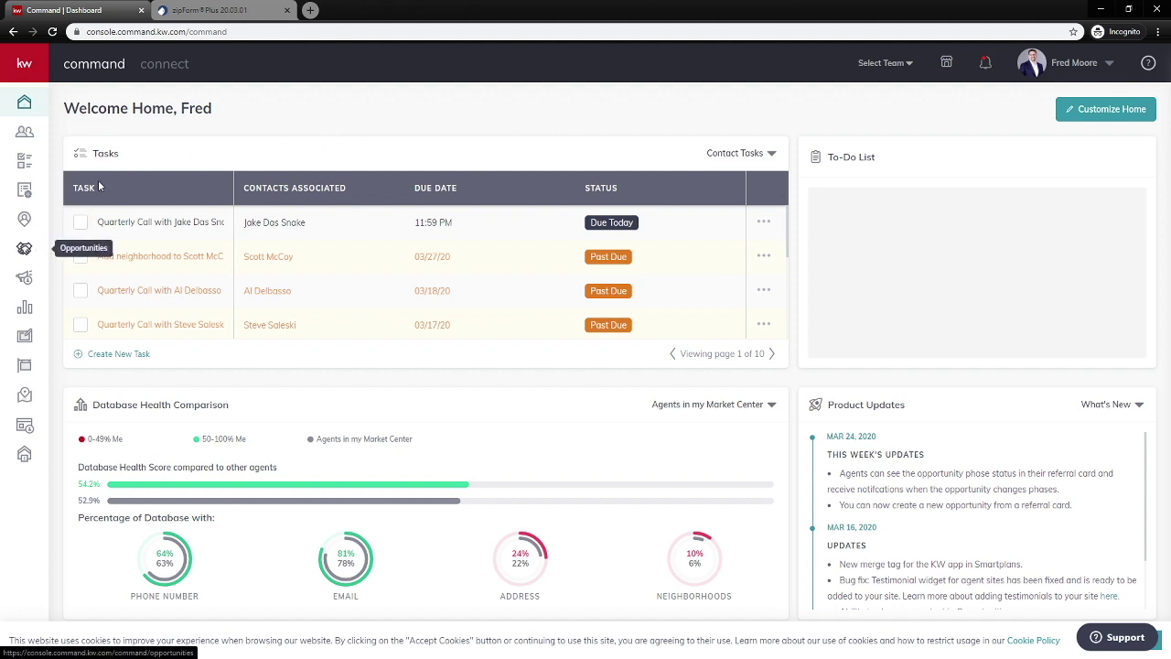
From Opportunities > Listings Cultivate, open the Commissions Tab Class listing's Documents and start a transaction.
click(25, 248)
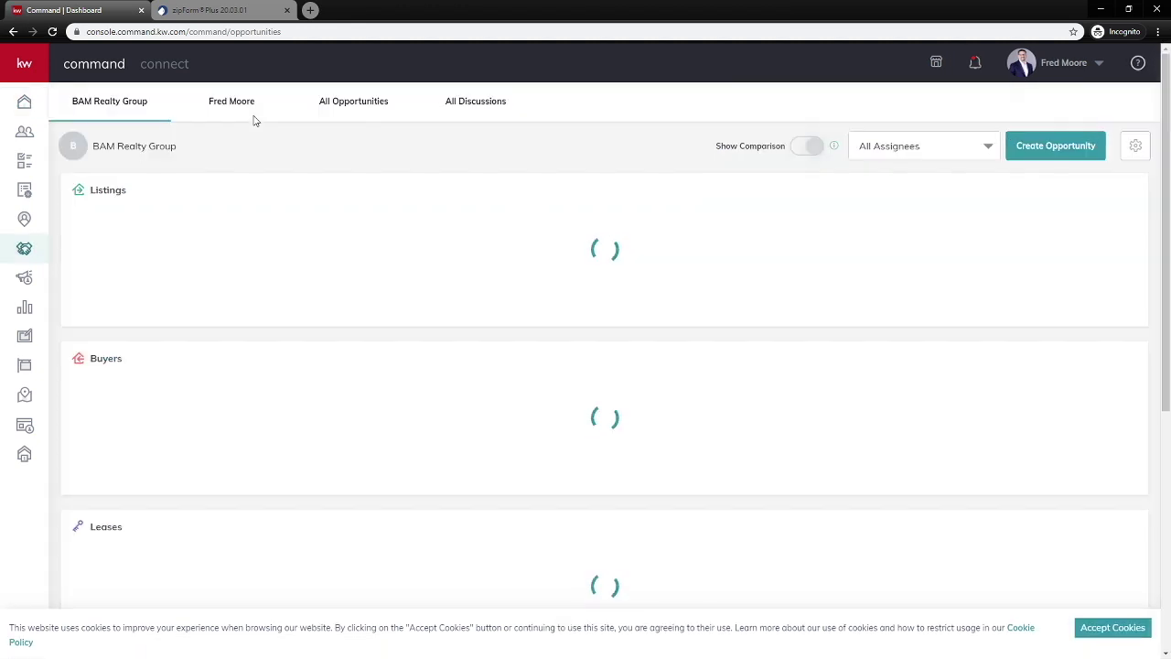
click(116, 309)
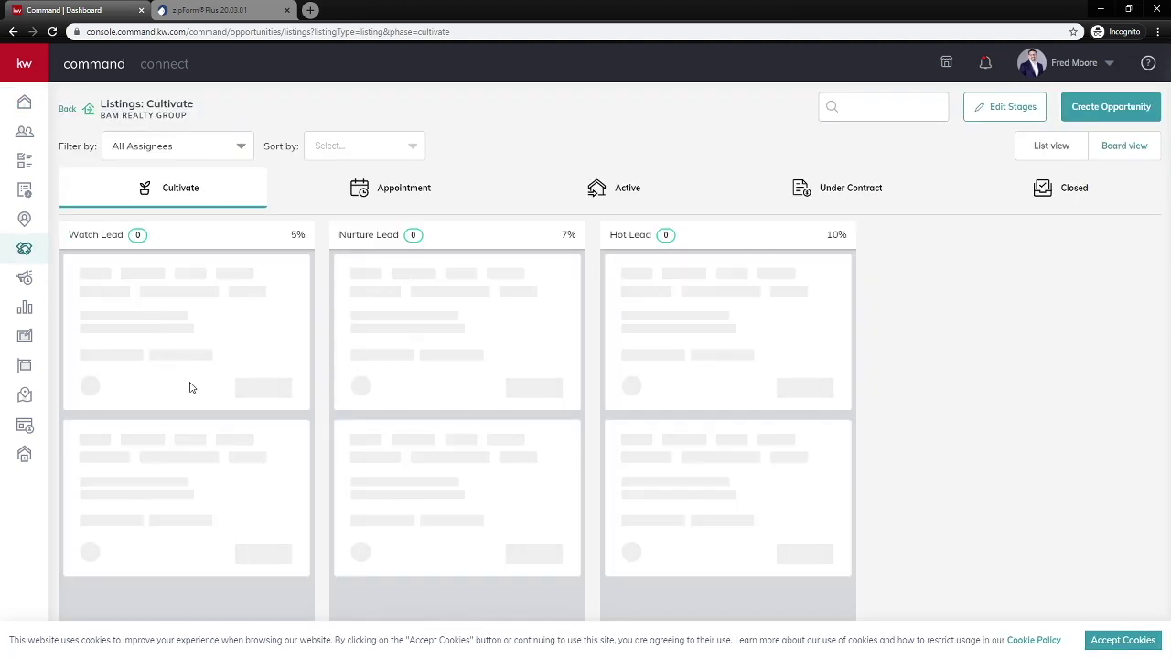
click(175, 479)
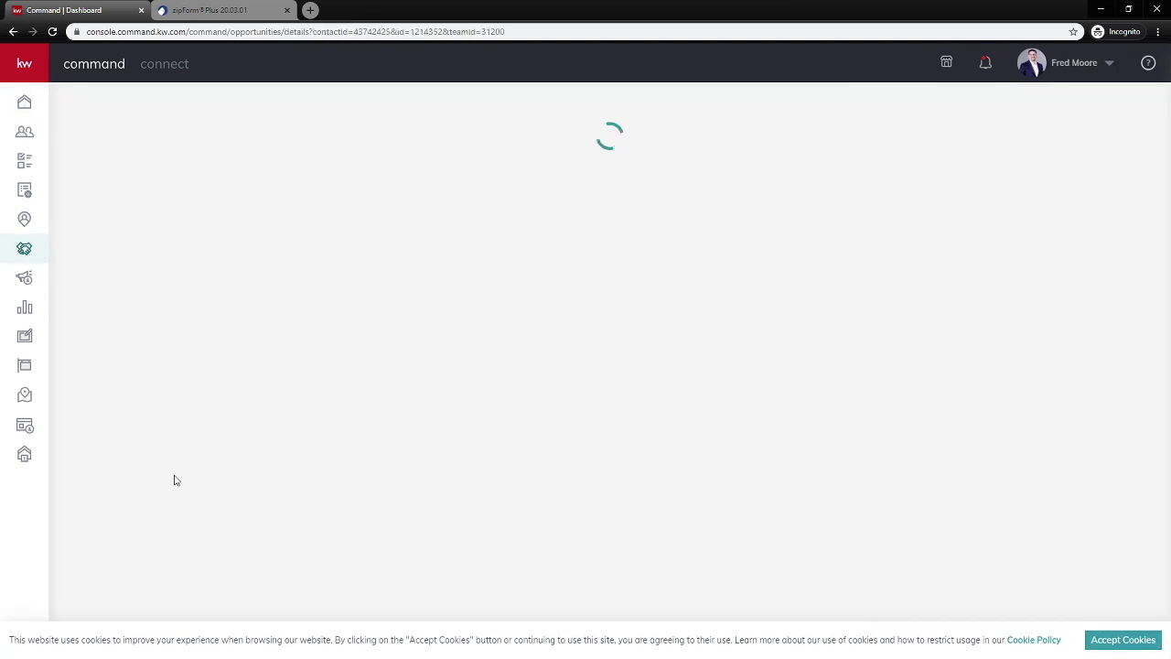
click(437, 203)
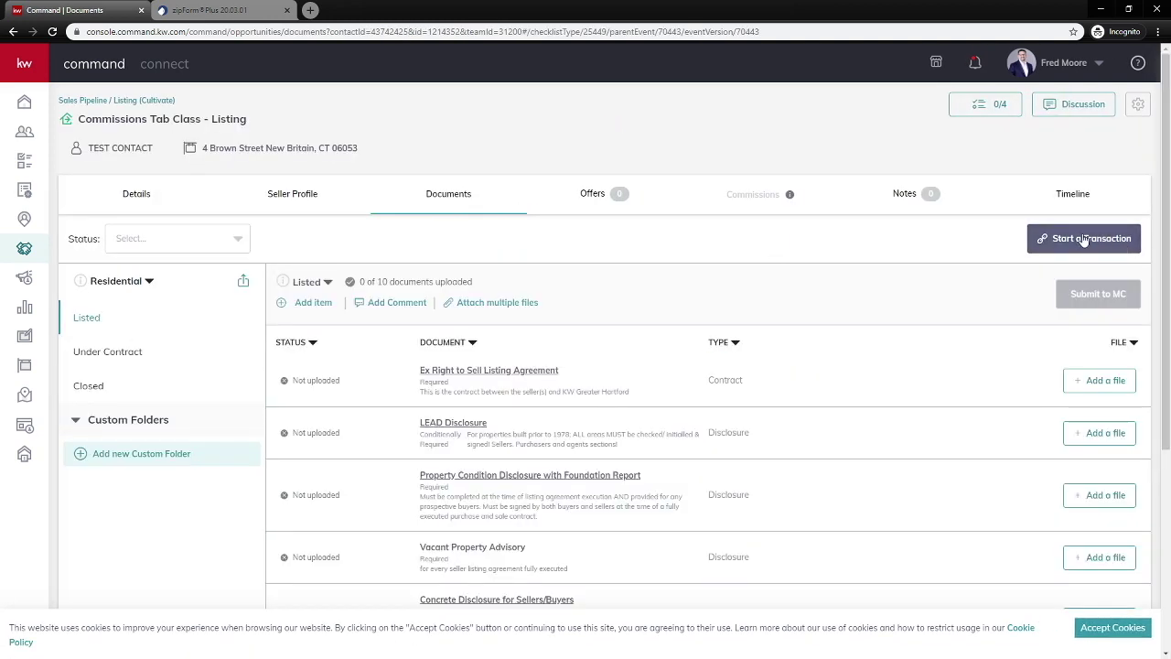
click(1084, 240)
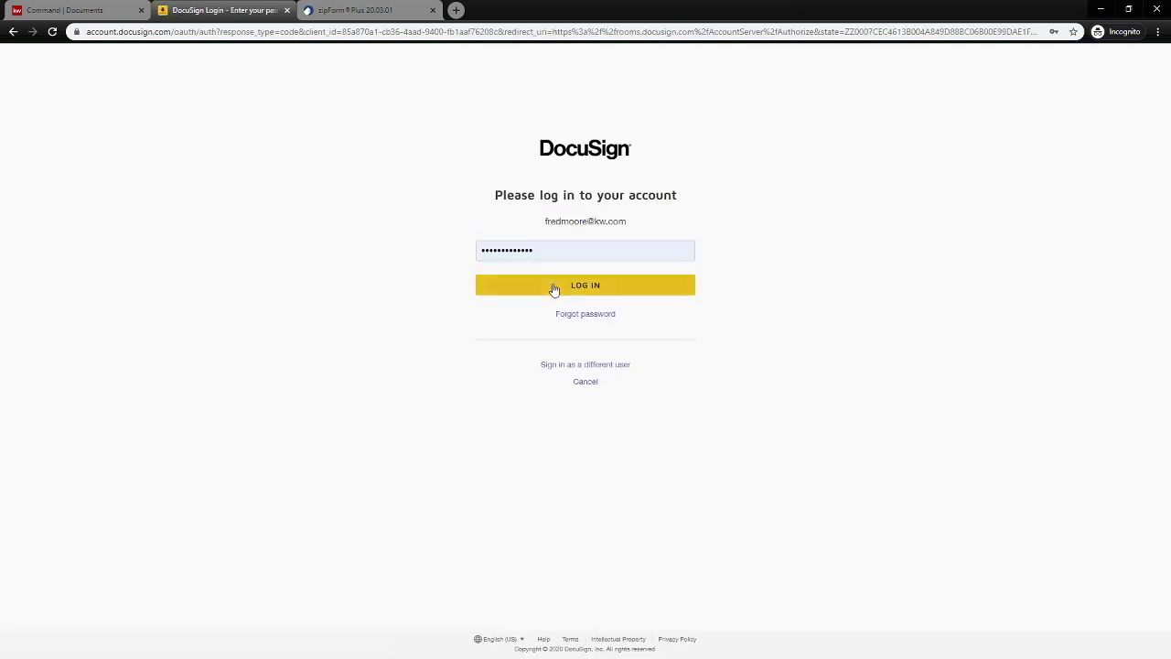
Log in to DocuSign Rooms, choose Add > Zipform for the room, and move to the zipForm Plus tab.
click(554, 289)
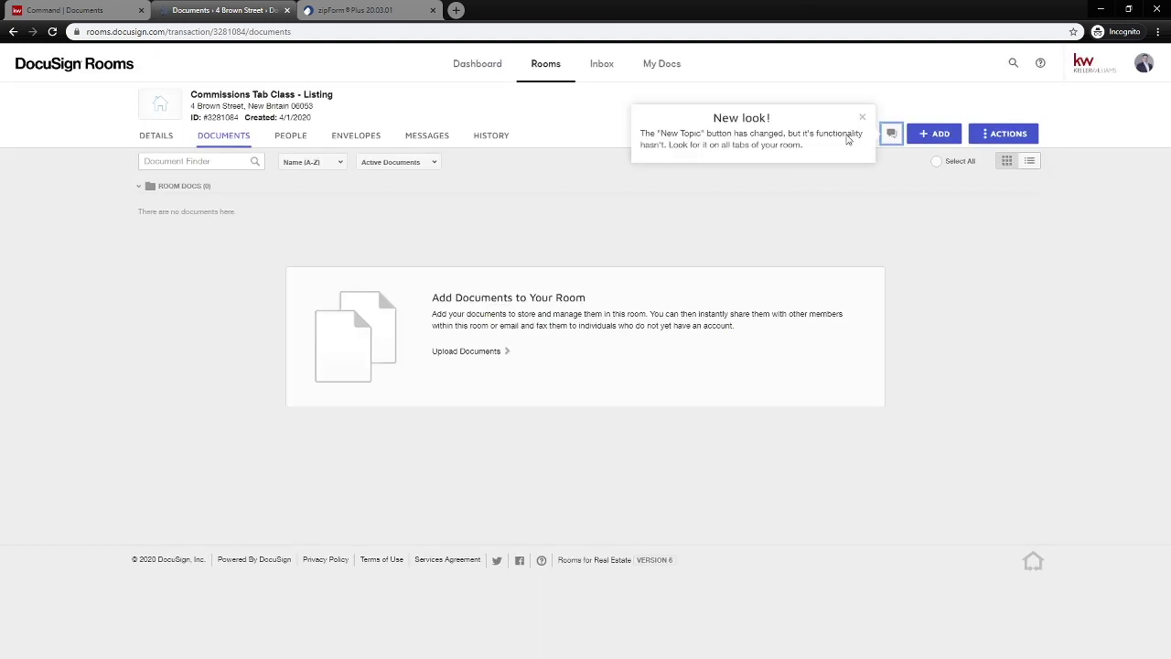
click(862, 117)
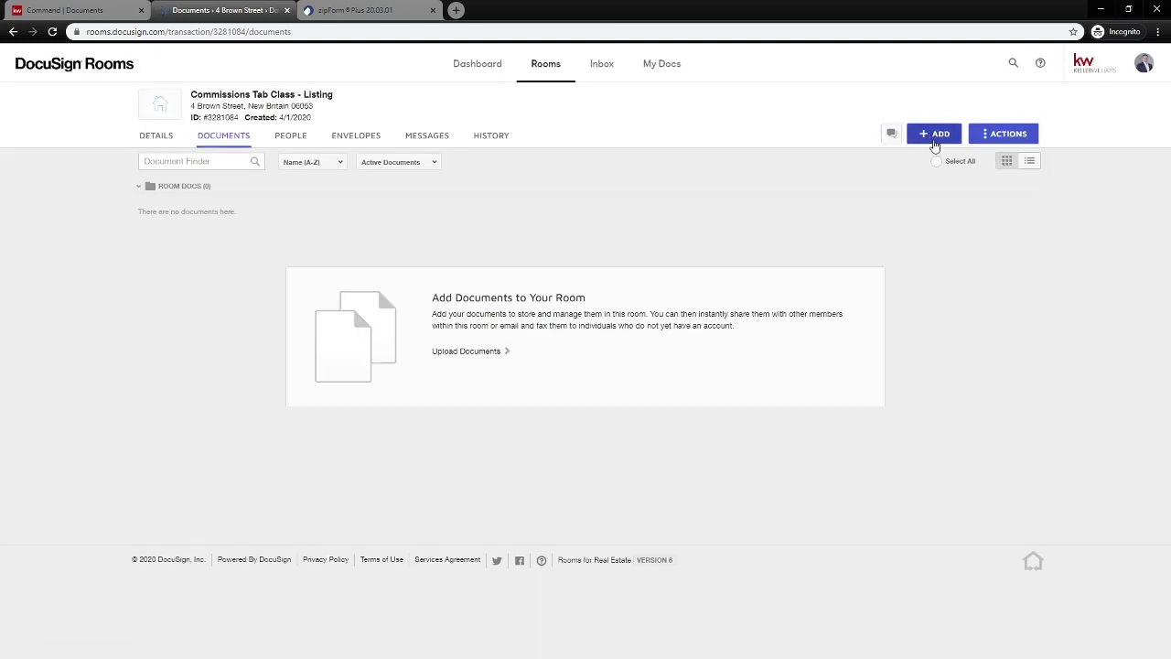
click(929, 138)
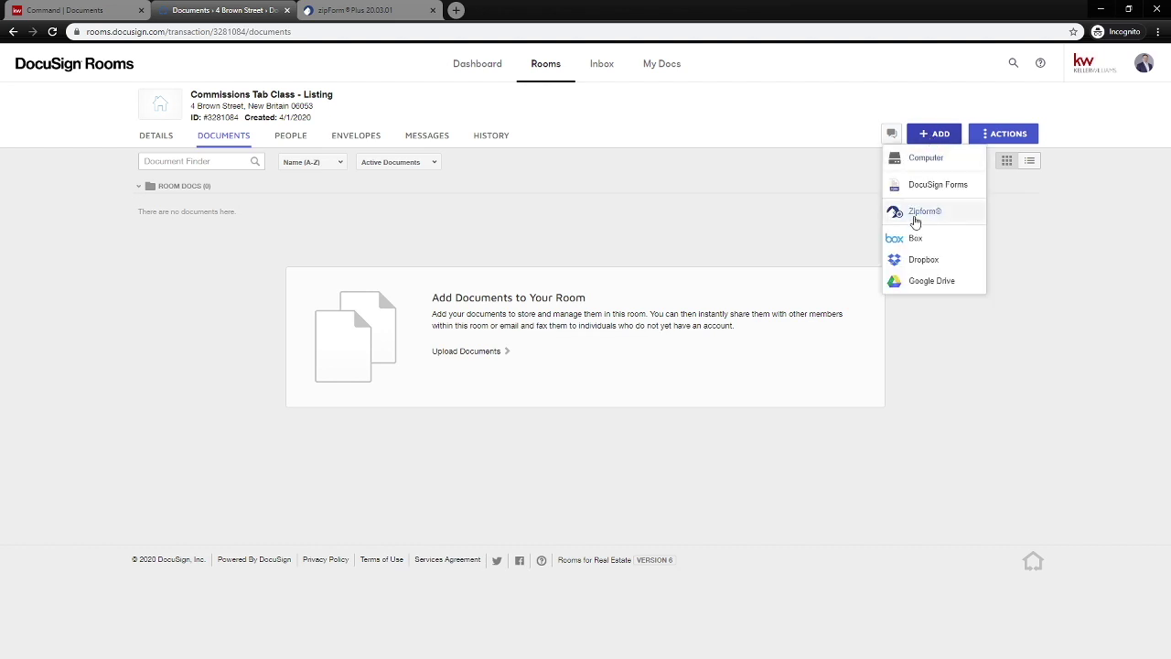
click(926, 213)
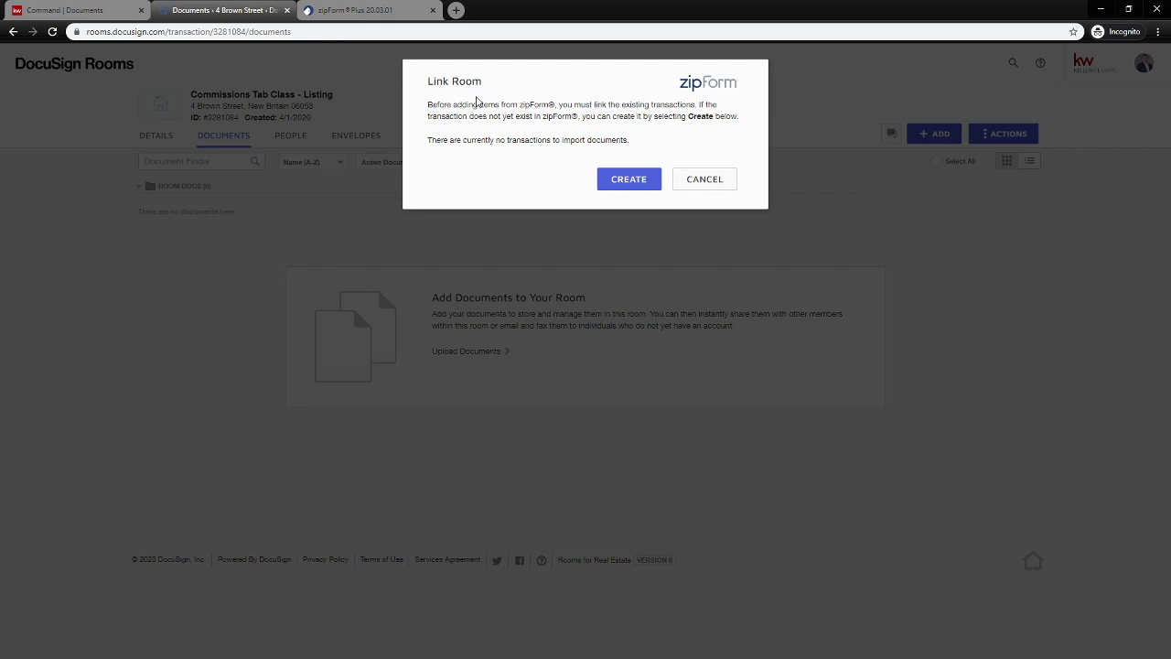
click(366, 11)
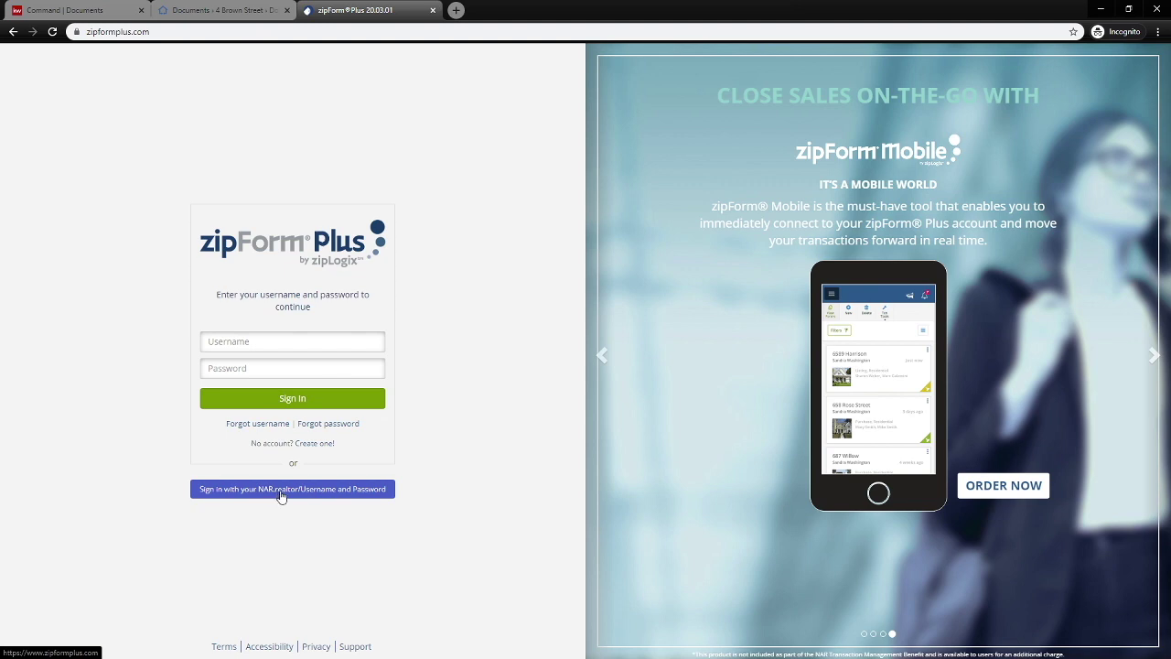
Sign in to zipForm Plus with the saved NAR.realtor login and close the NAR welcome notice.
click(280, 491)
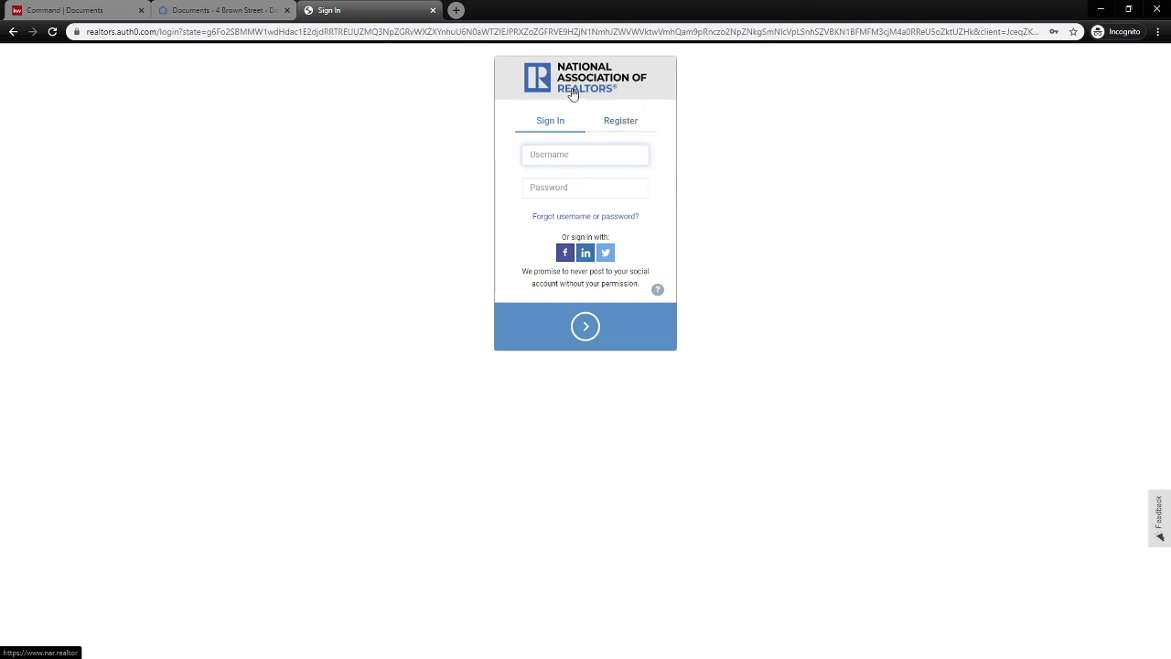
click(557, 155)
click(567, 188)
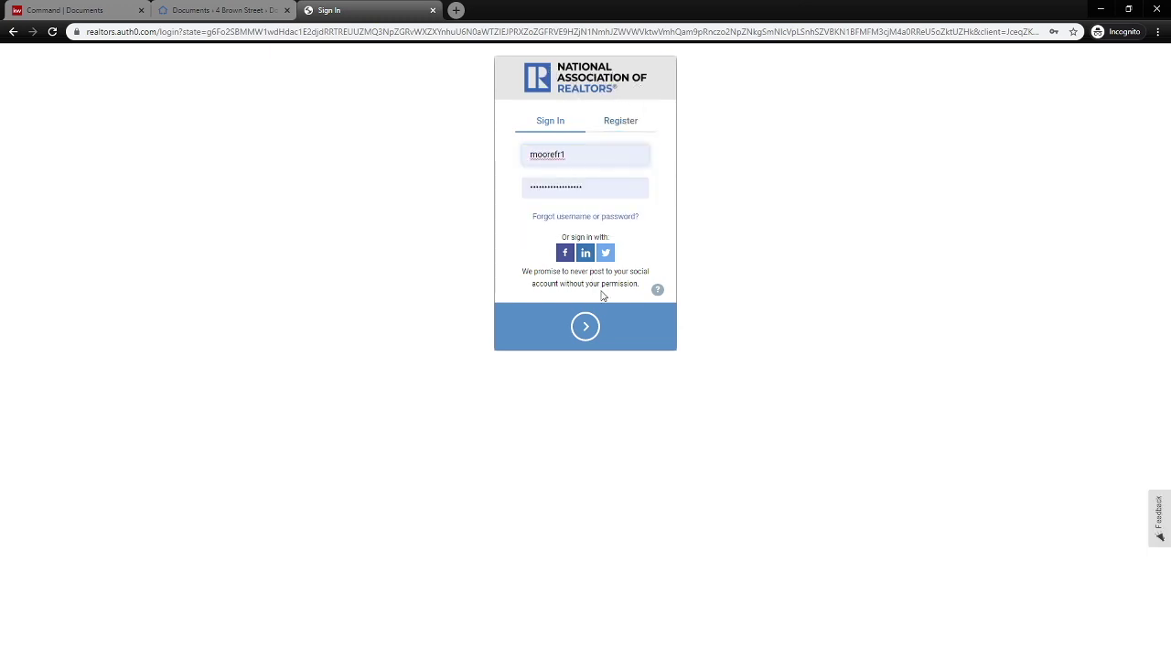
click(585, 326)
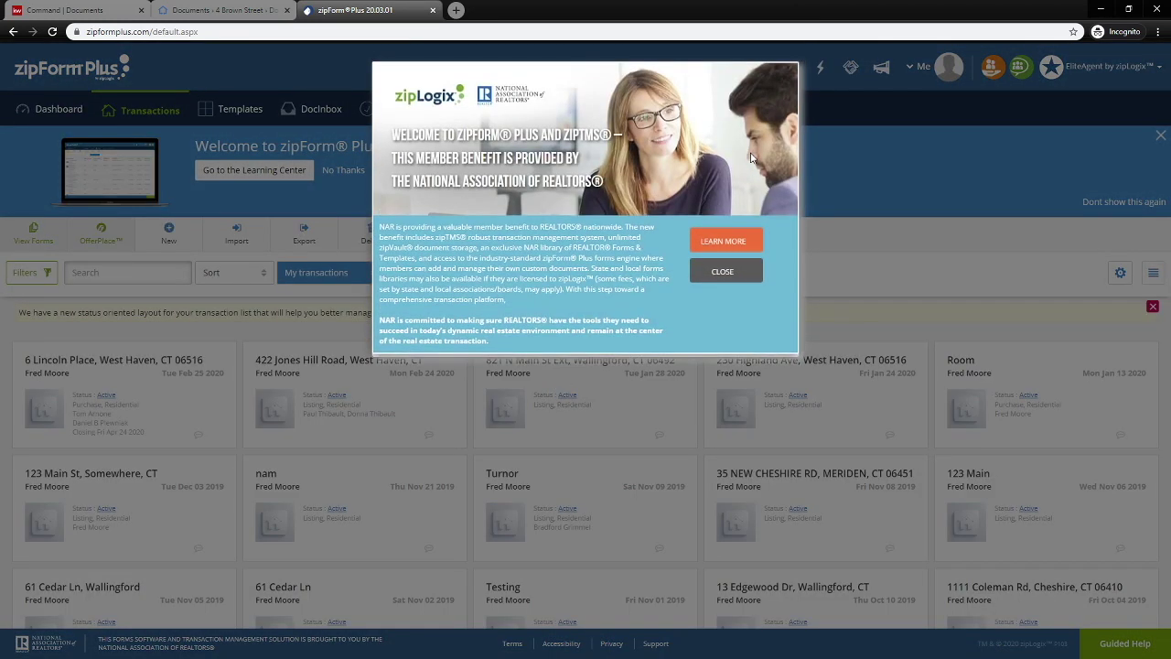
click(725, 271)
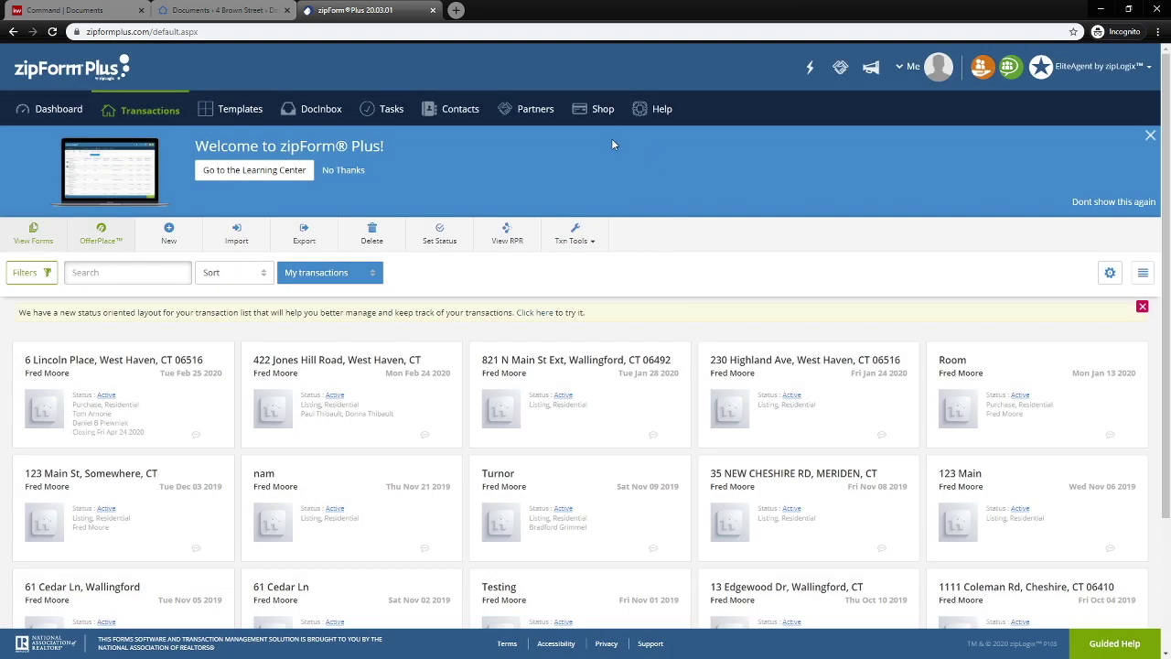
Go to Me > Profile & Settings and show the Sign In & Security section.
click(915, 70)
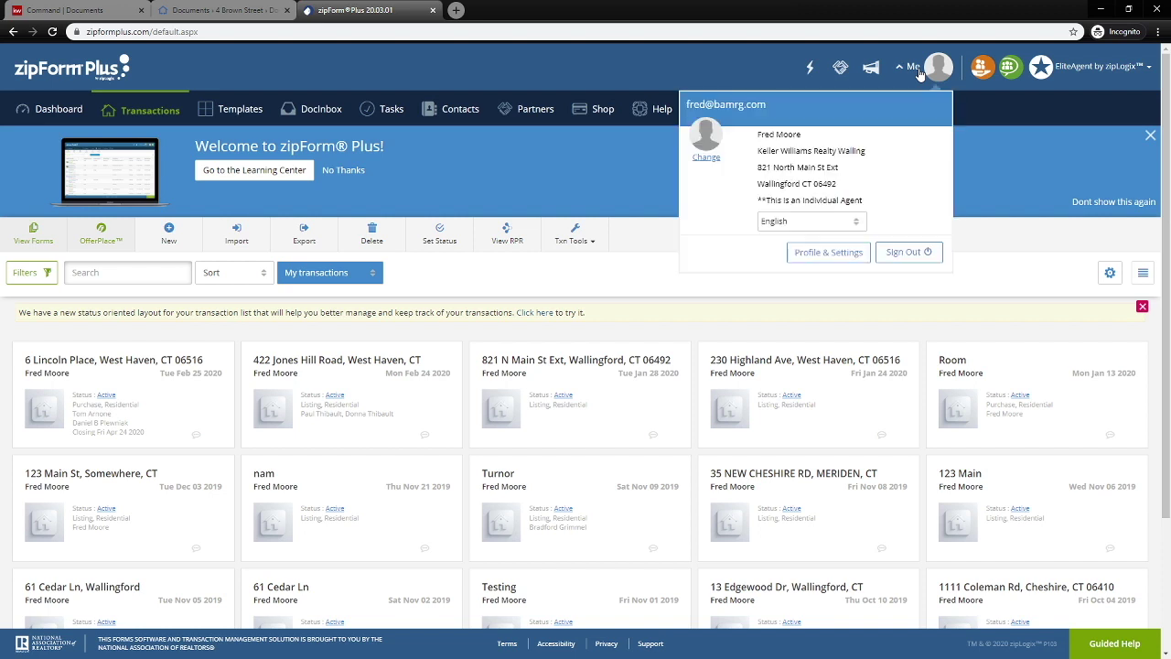
click(842, 260)
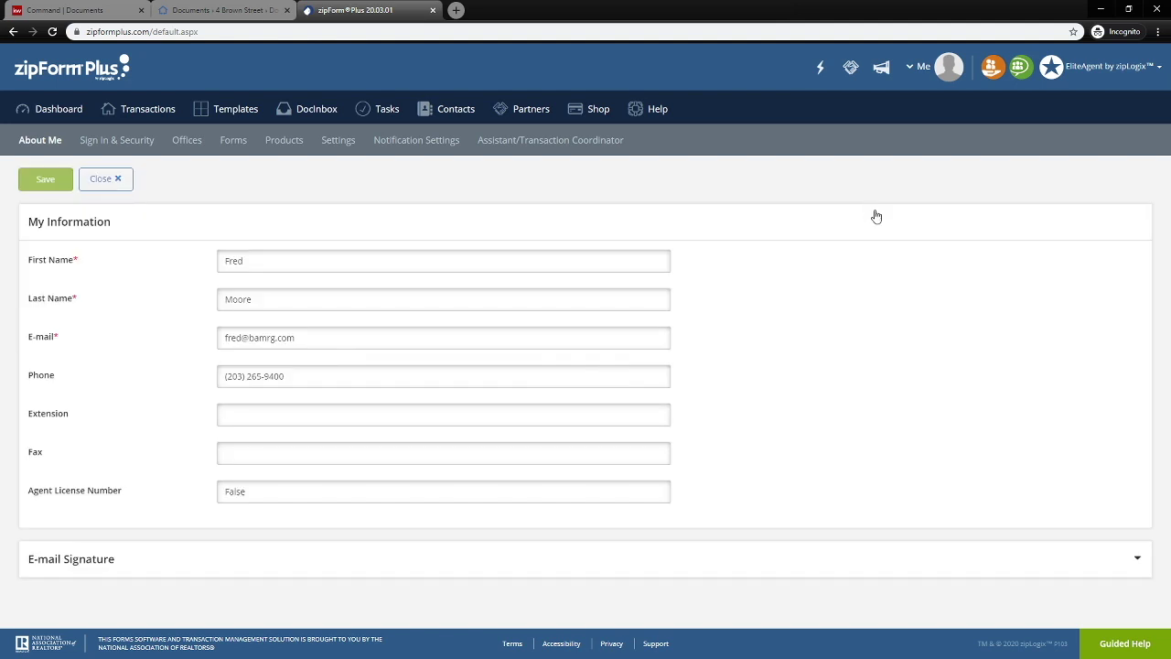
click(116, 147)
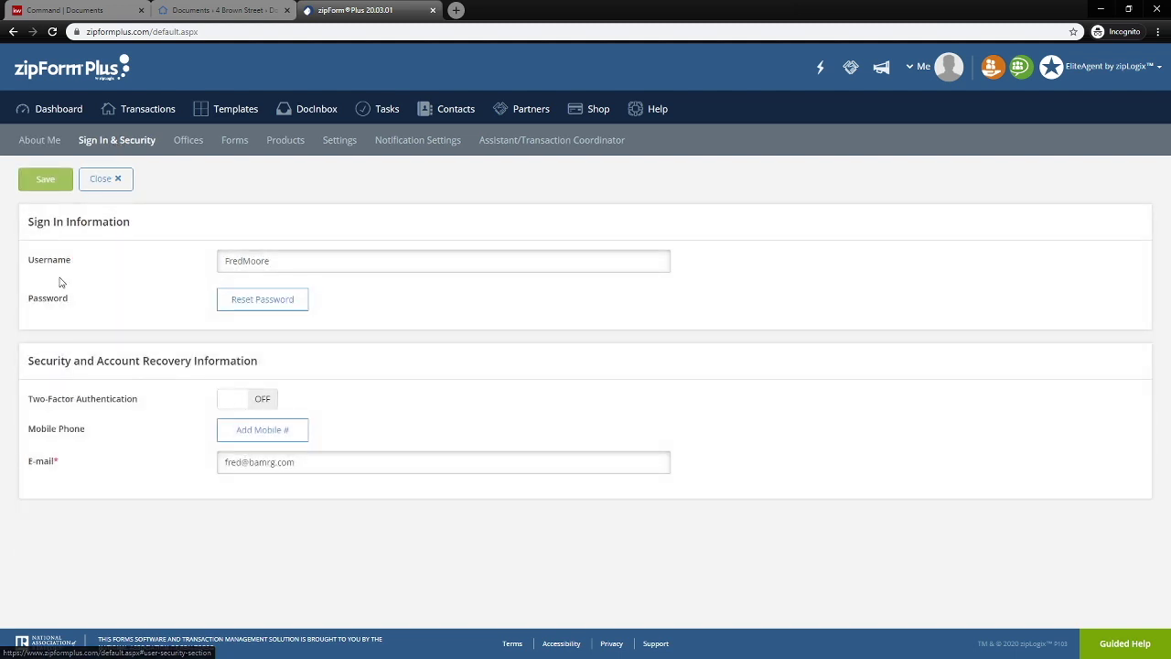
Inspect the username and e-mail fields without changing them.
drag(287, 262, 212, 261)
click(181, 272)
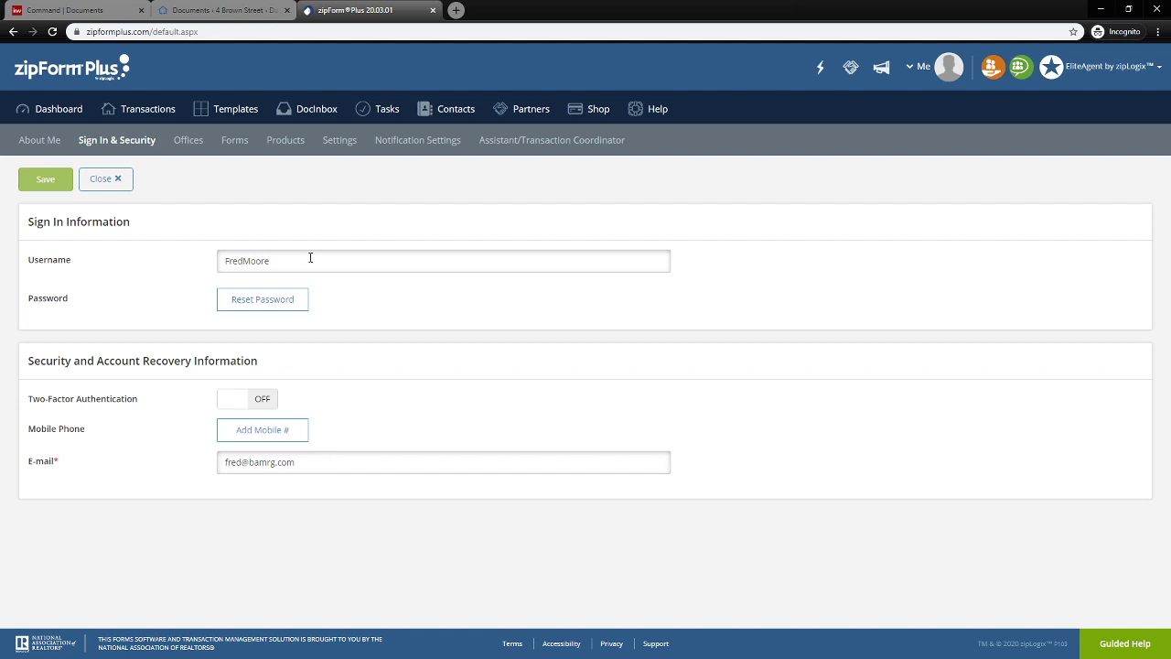
click(292, 256)
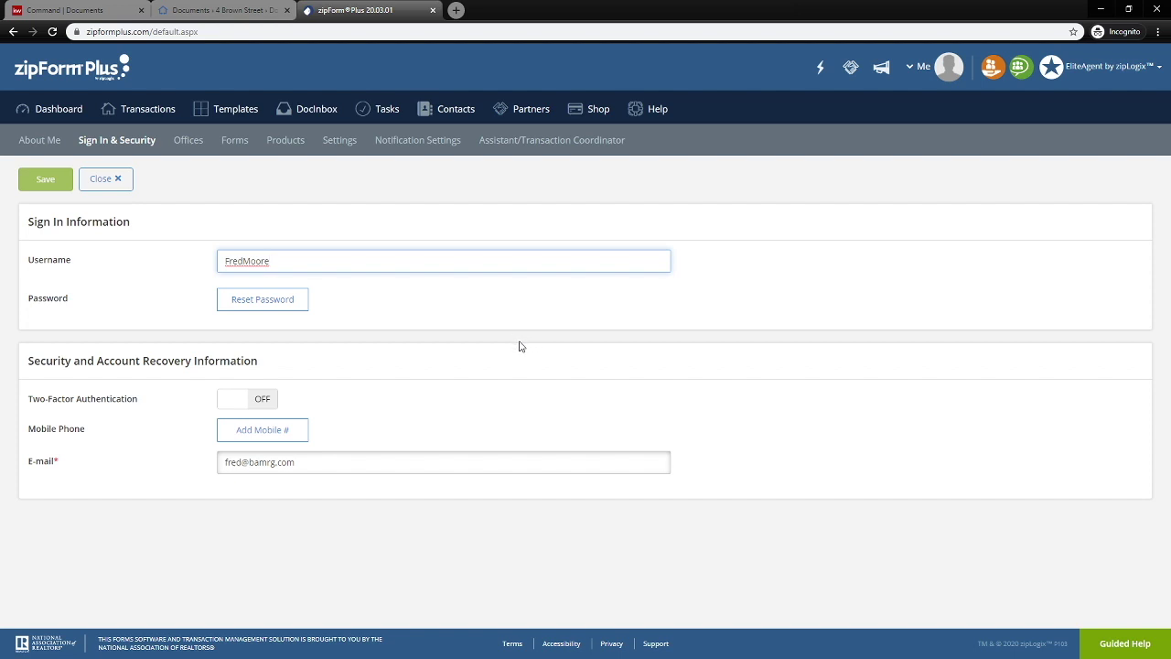
drag(284, 268, 221, 264)
click(332, 465)
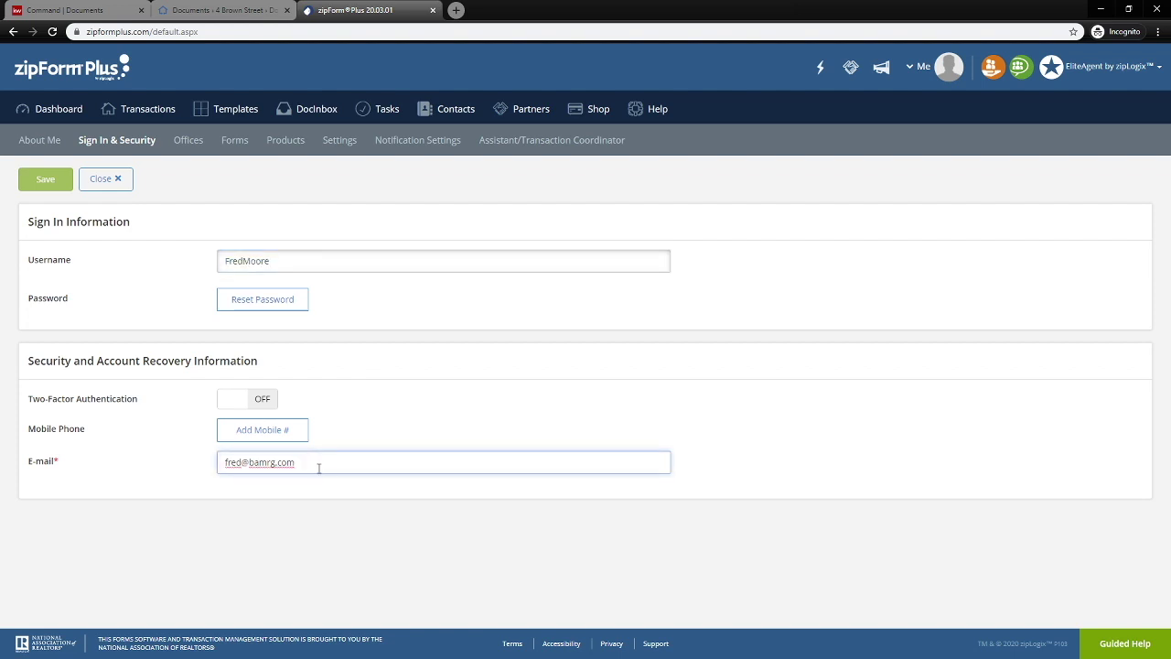
drag(318, 469, 211, 481)
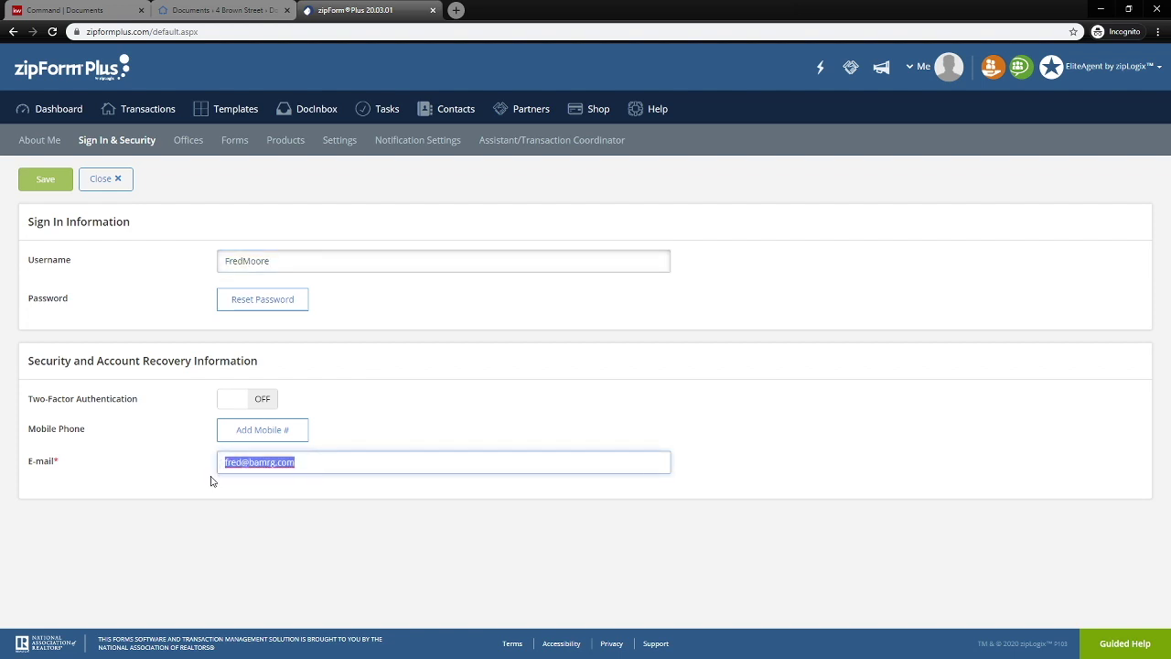
click(437, 357)
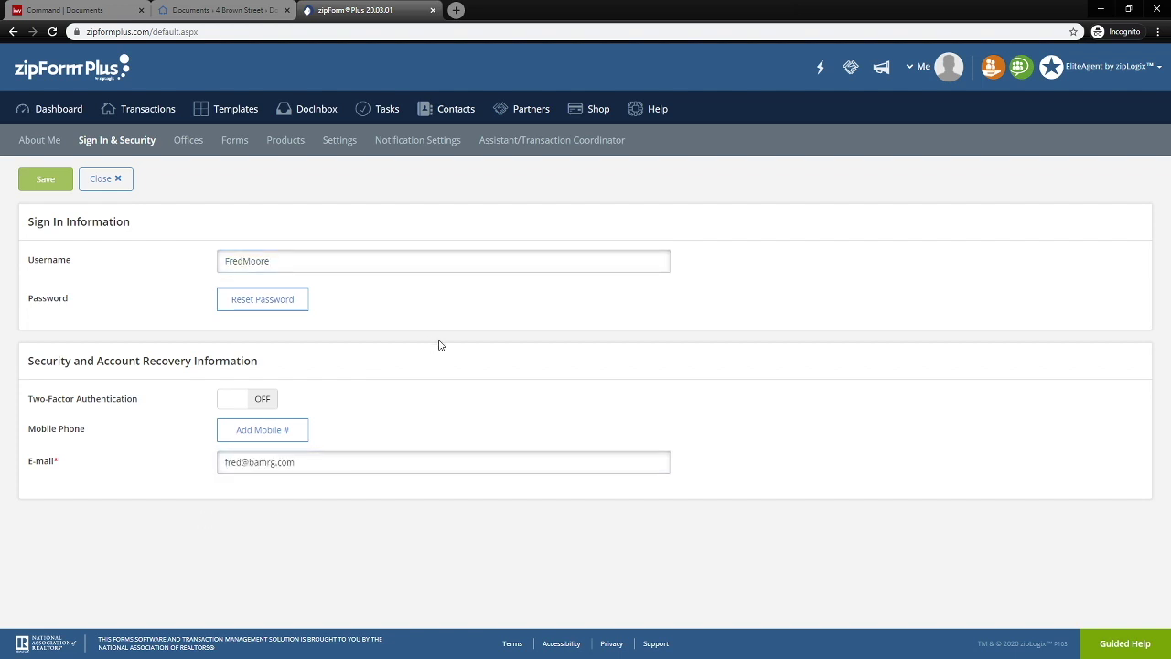
Begin a password reset, cancel it unchanged, then reopen the Me account menu.
click(253, 305)
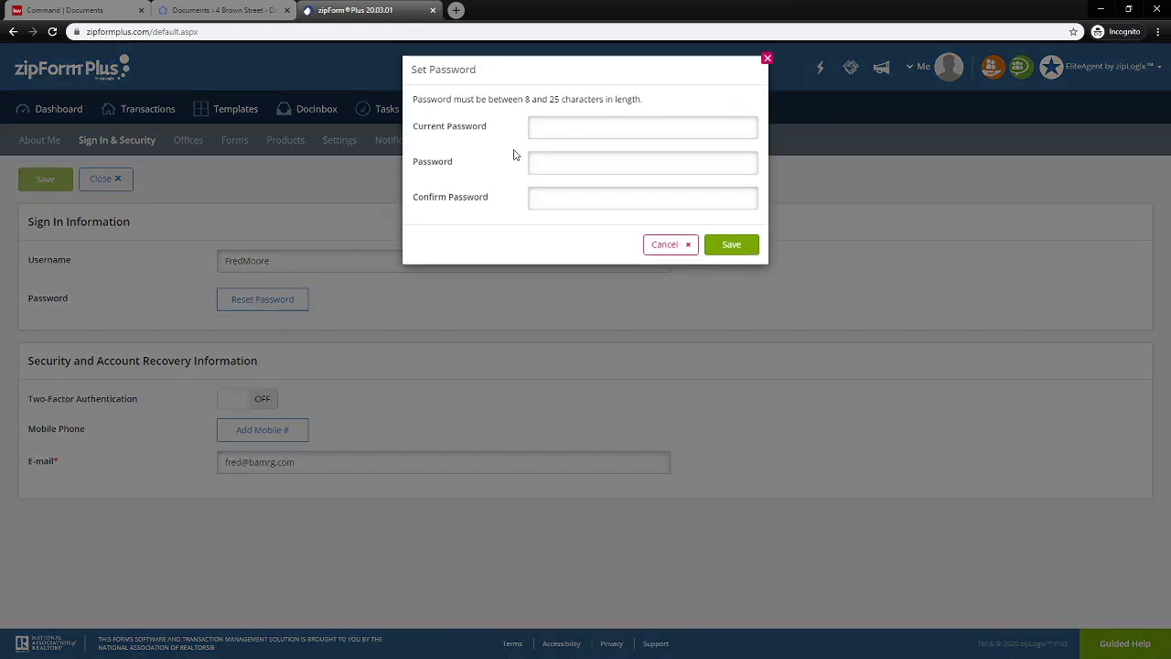
click(539, 128)
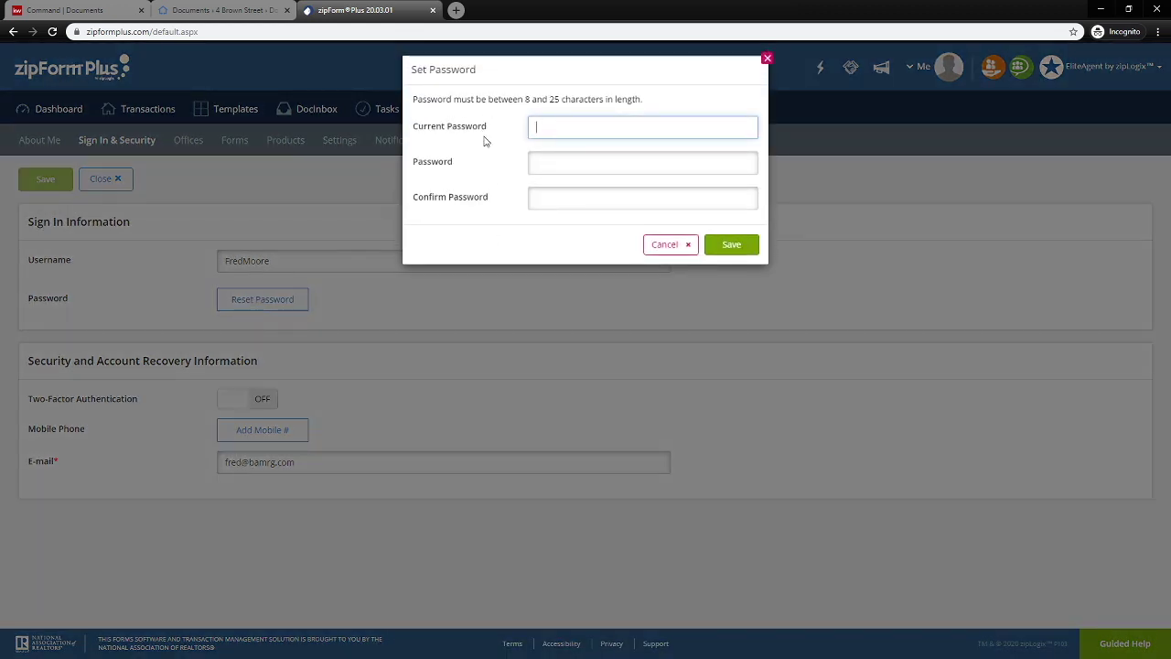
click(678, 244)
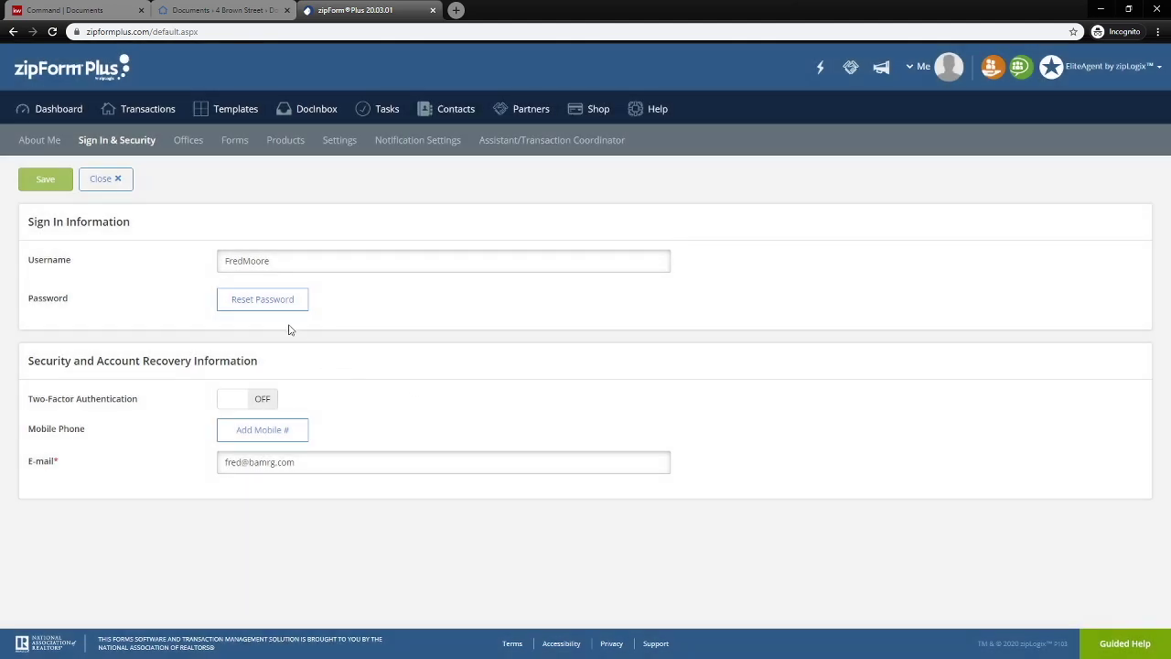
click(281, 302)
click(922, 70)
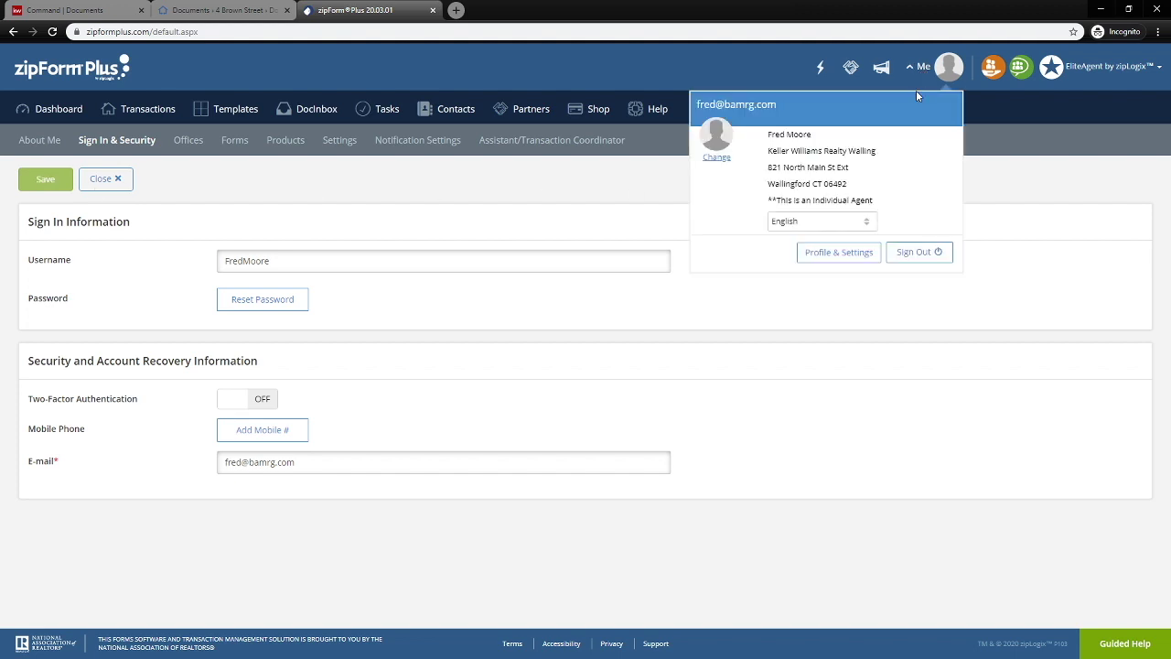
Sign out, request a password-reset e-mail for the account username, and return to DocuSign Rooms.
click(915, 252)
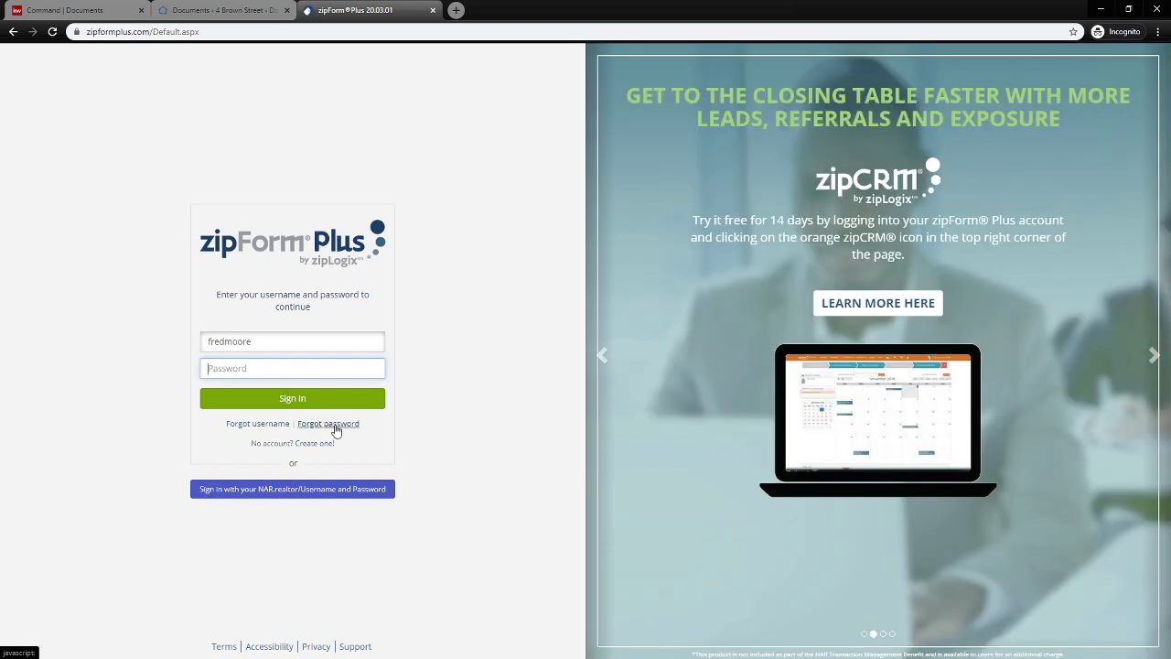
click(335, 426)
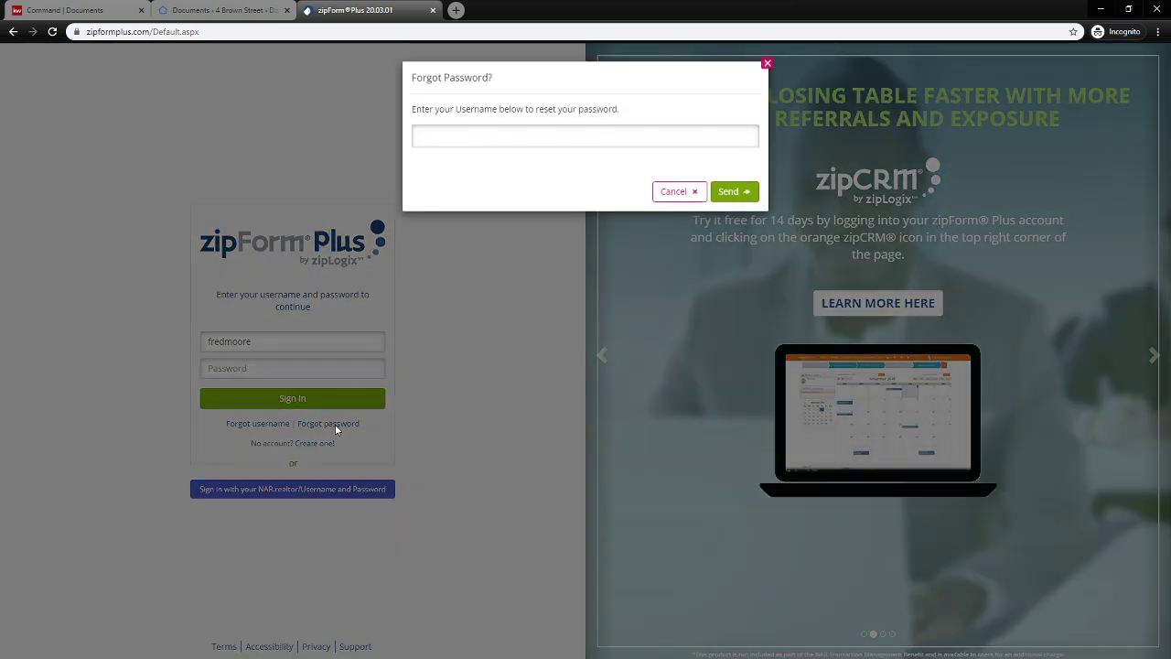
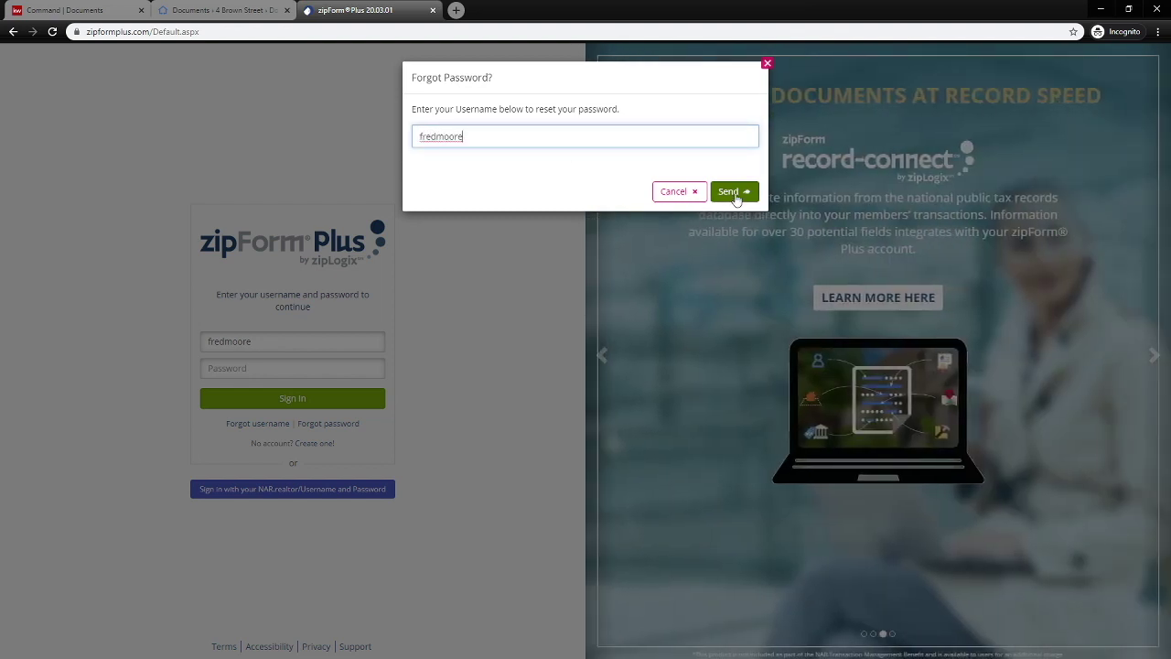
click(734, 193)
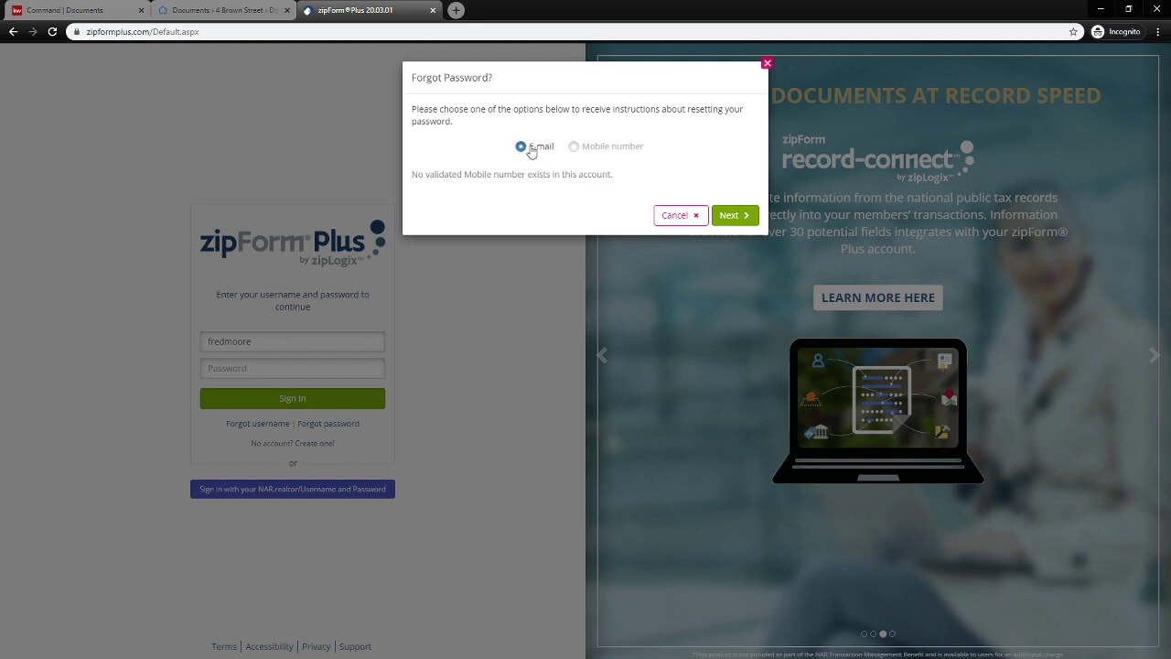
click(729, 218)
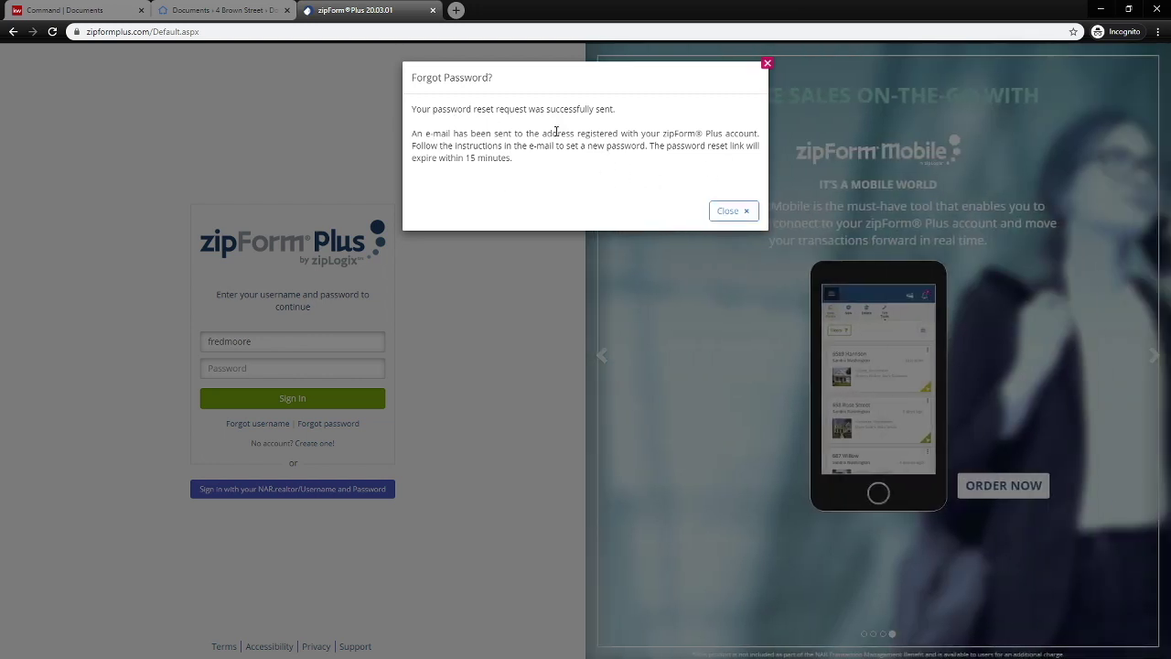
click(743, 212)
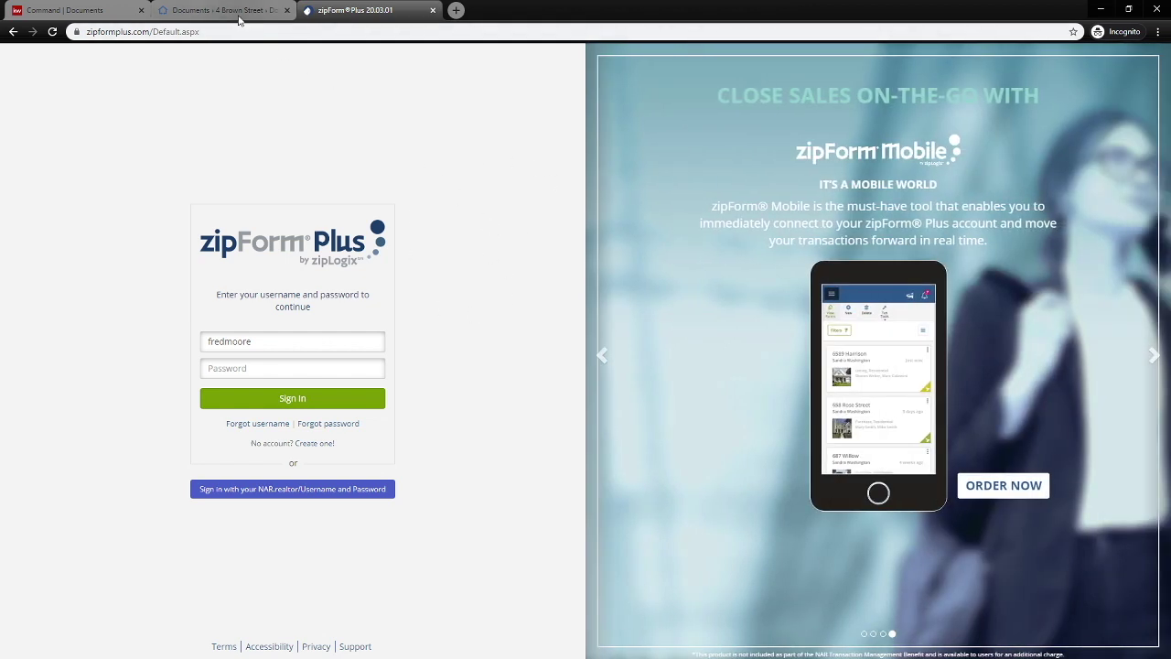
click(236, 15)
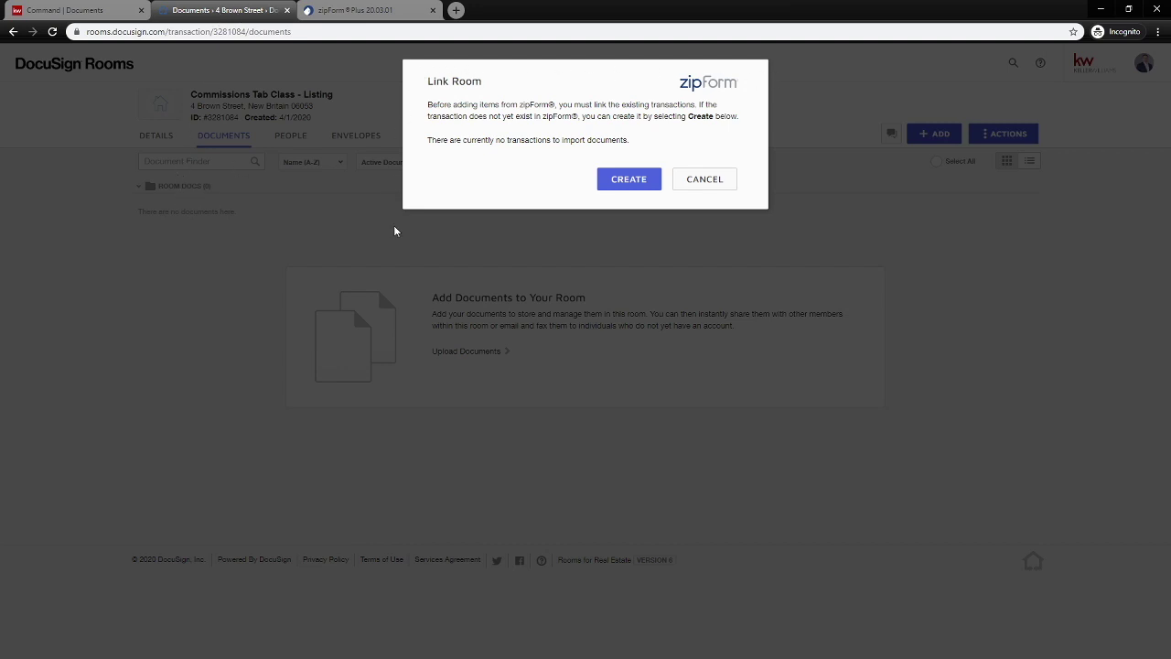
click(352, 14)
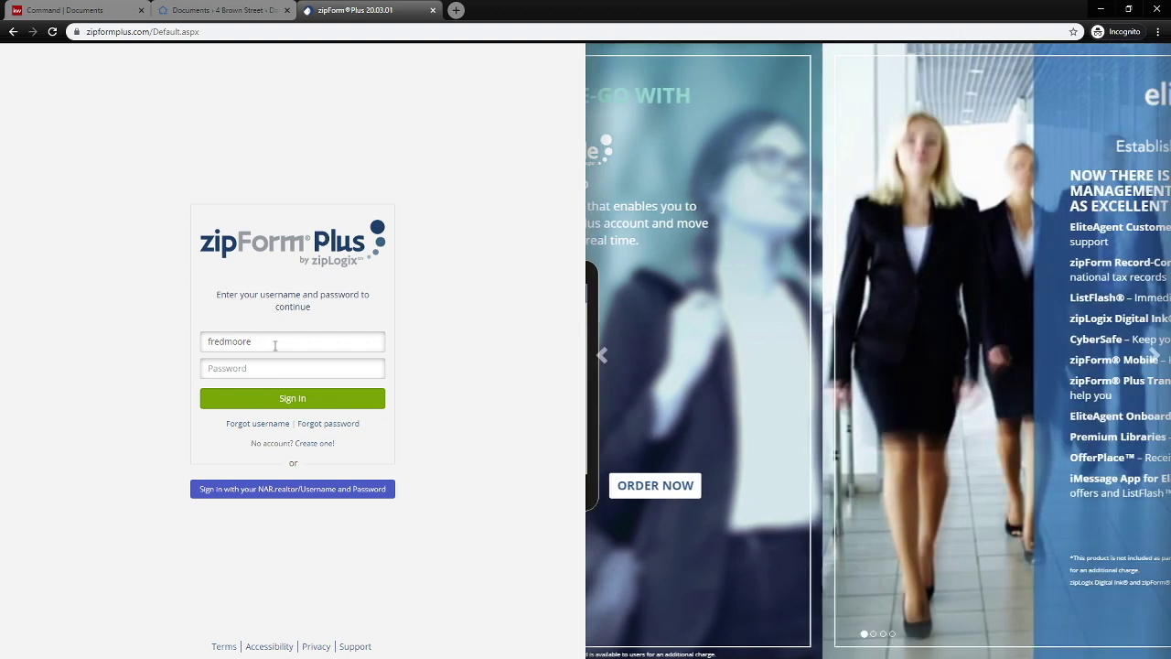
drag(274, 343, 199, 343)
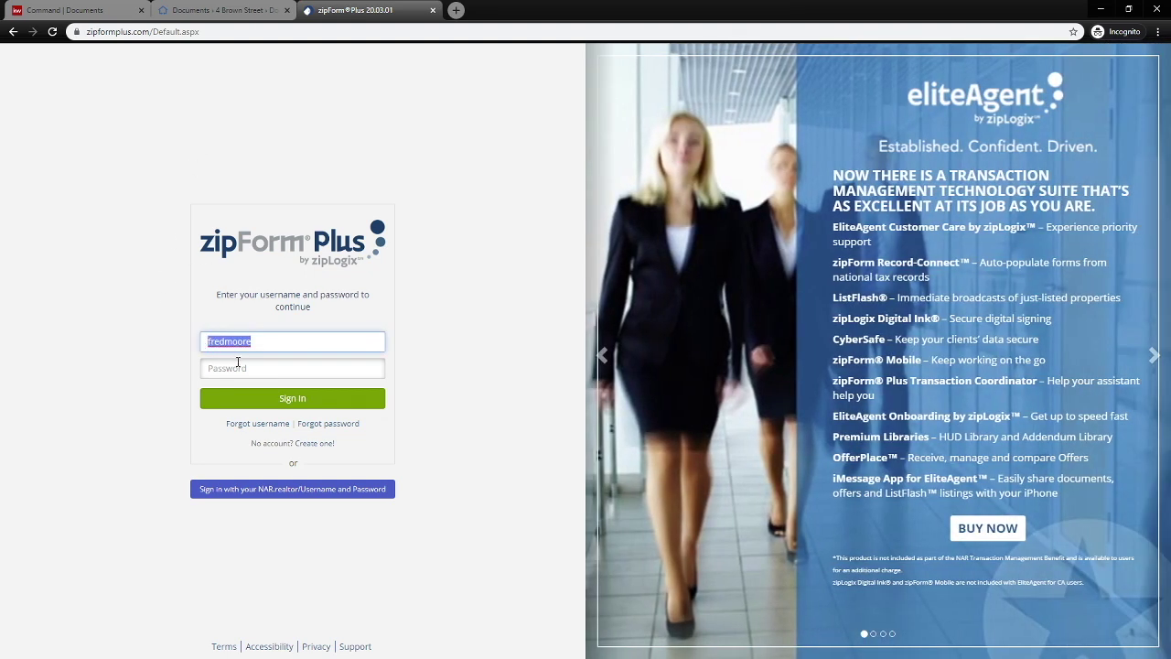
click(238, 364)
click(219, 12)
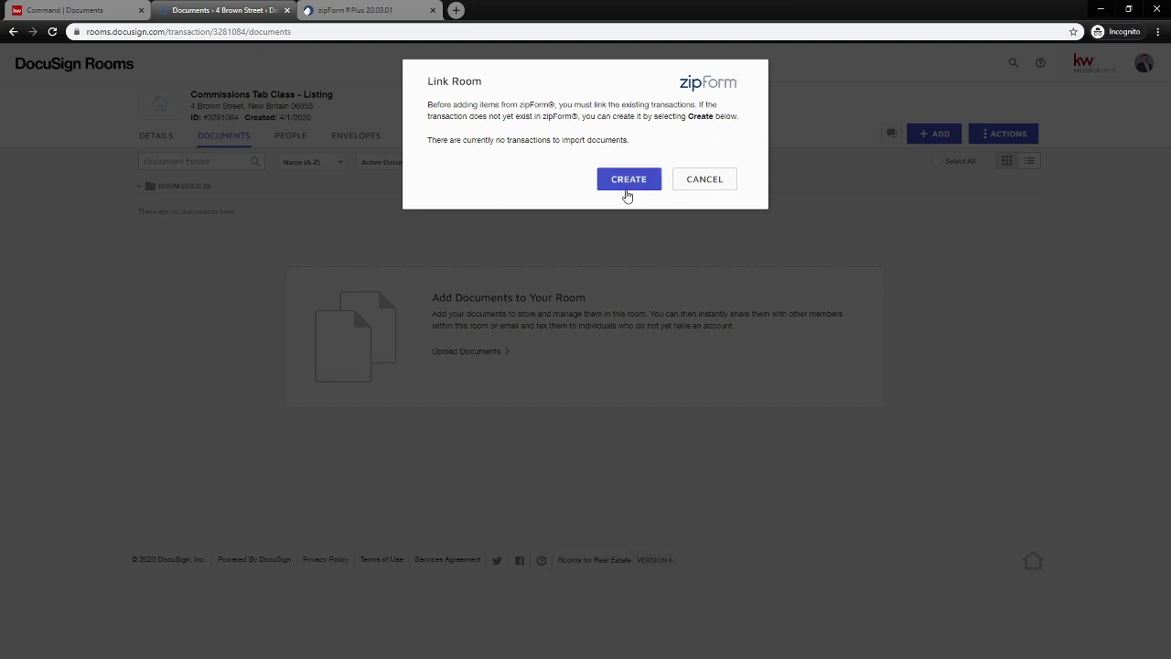
click(629, 183)
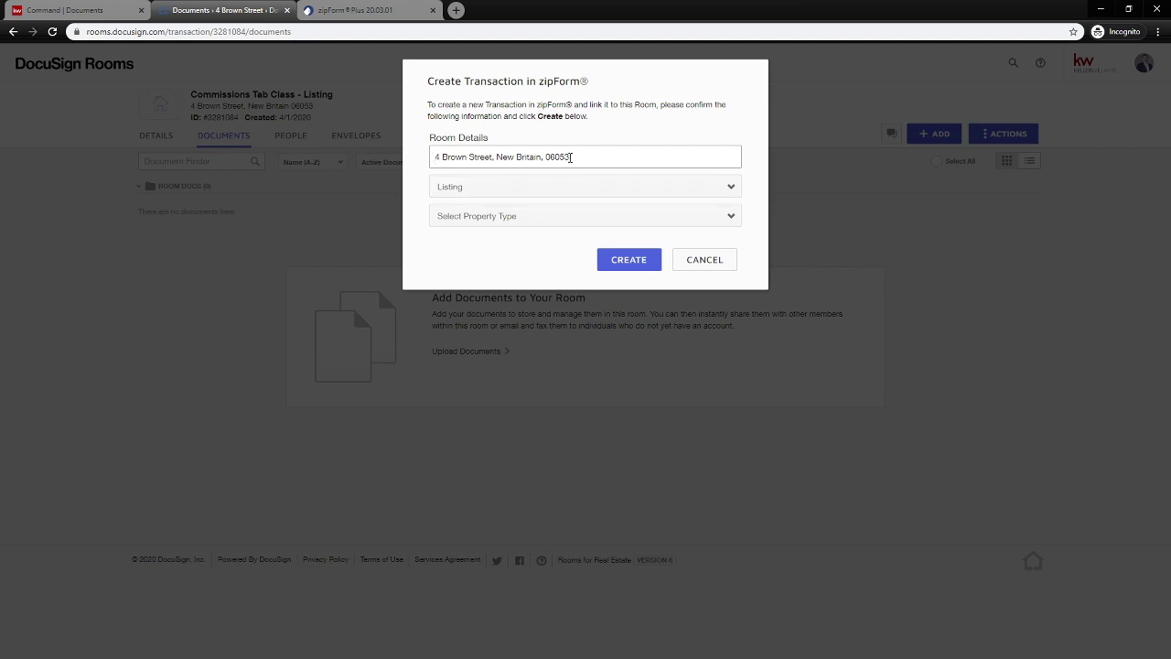
Check the listing address, then create a linked zipForm transaction with room type Purchase and property type Residential.
drag(565, 156, 438, 157)
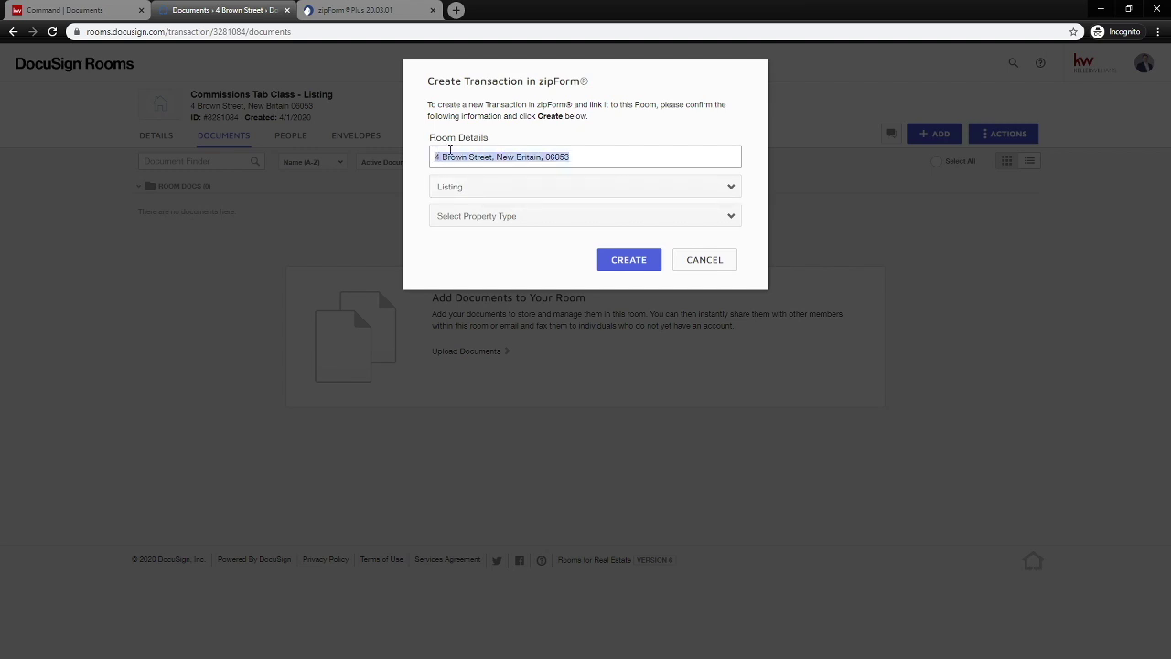
click(100, 16)
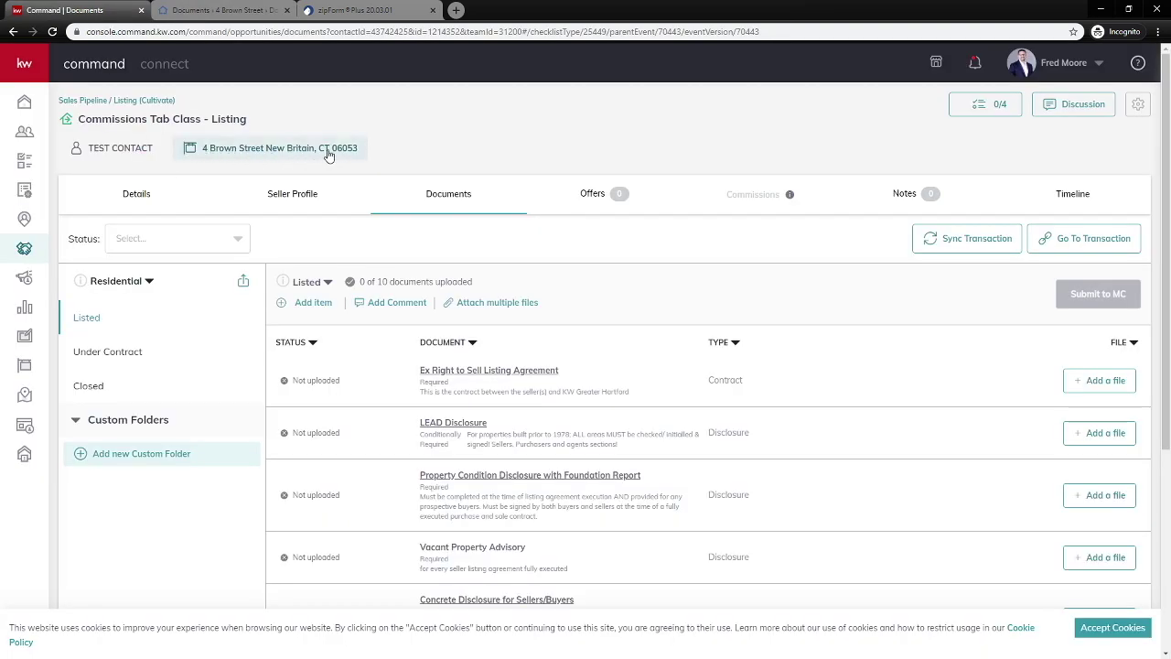
click(221, 16)
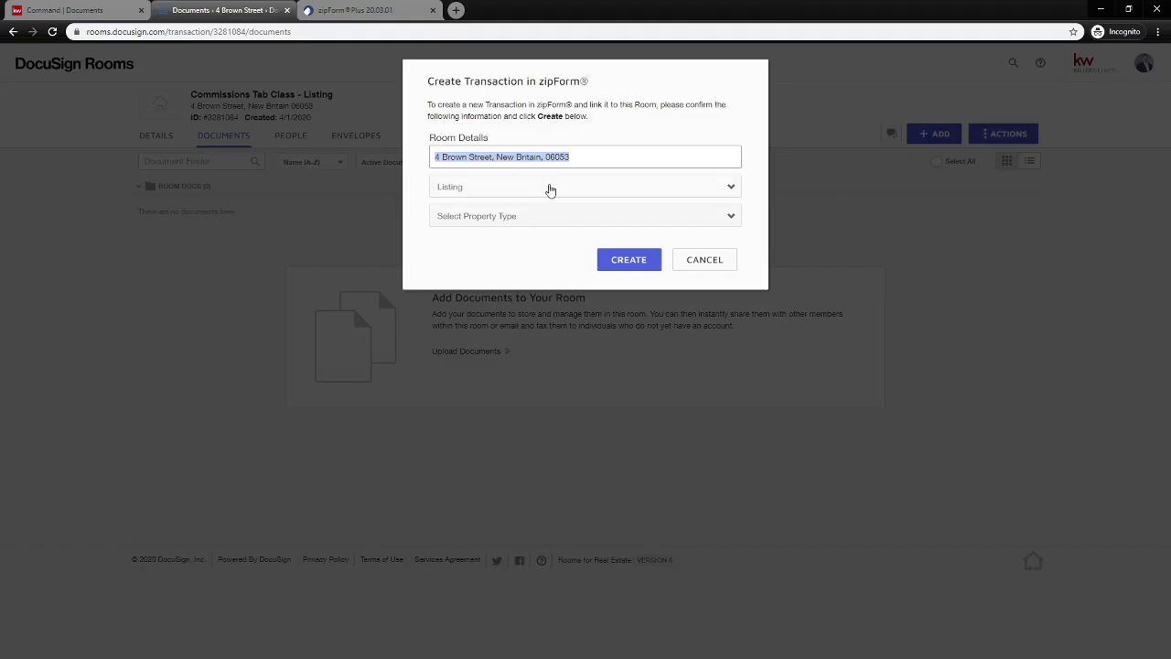
click(487, 188)
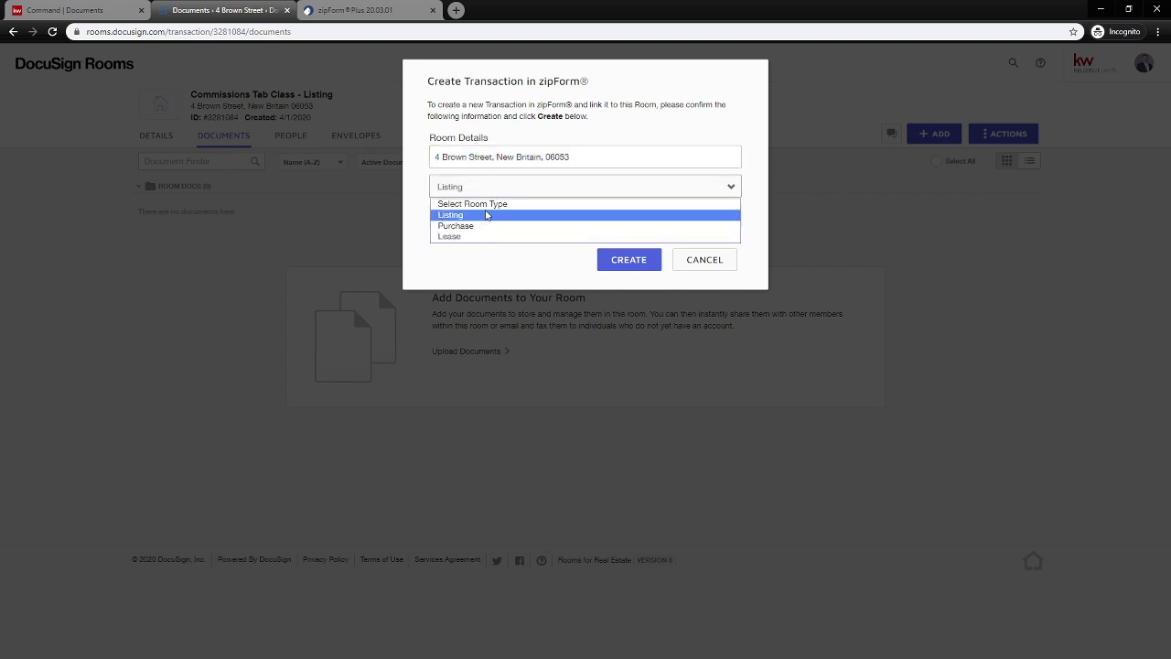
click(495, 225)
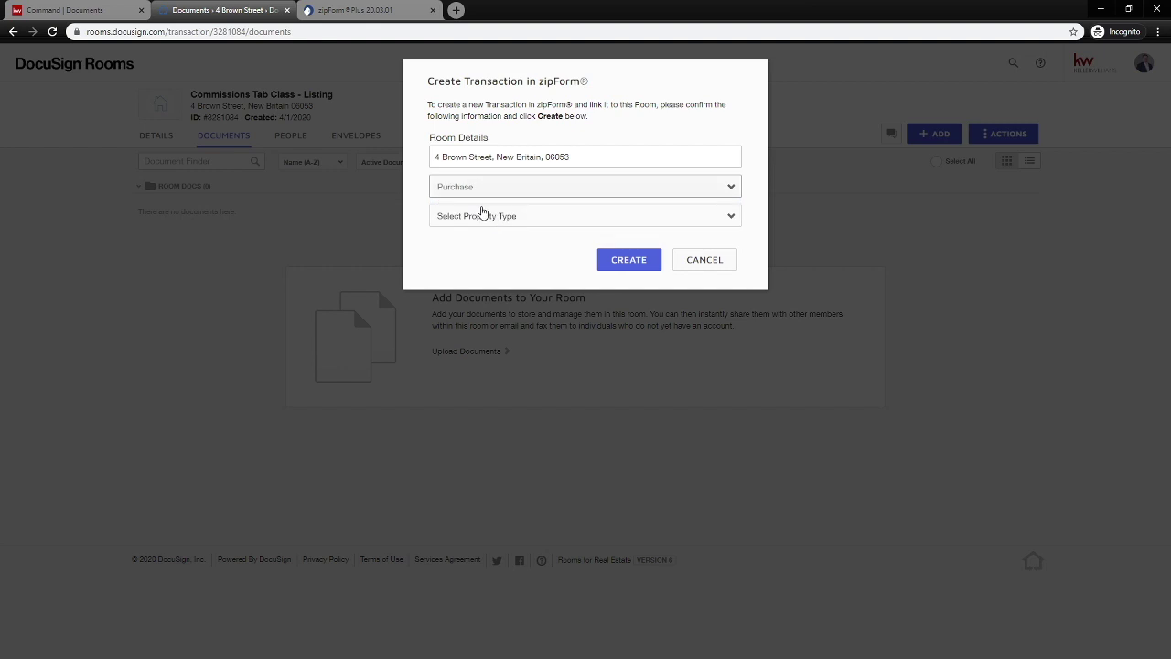
click(518, 220)
click(498, 244)
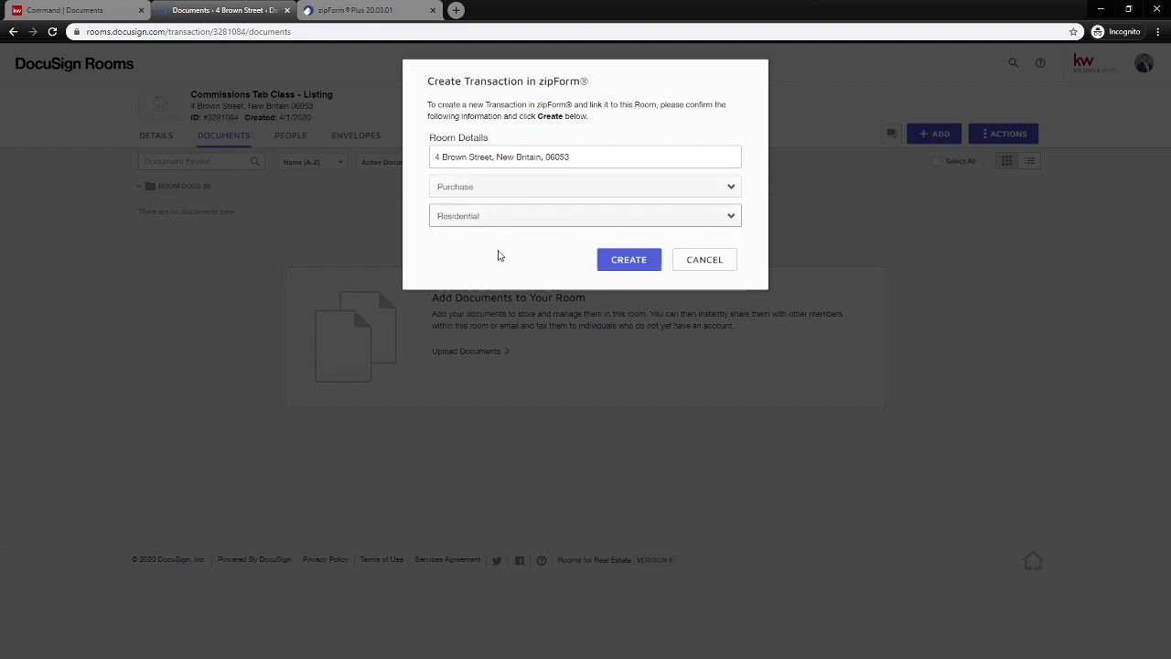
click(611, 261)
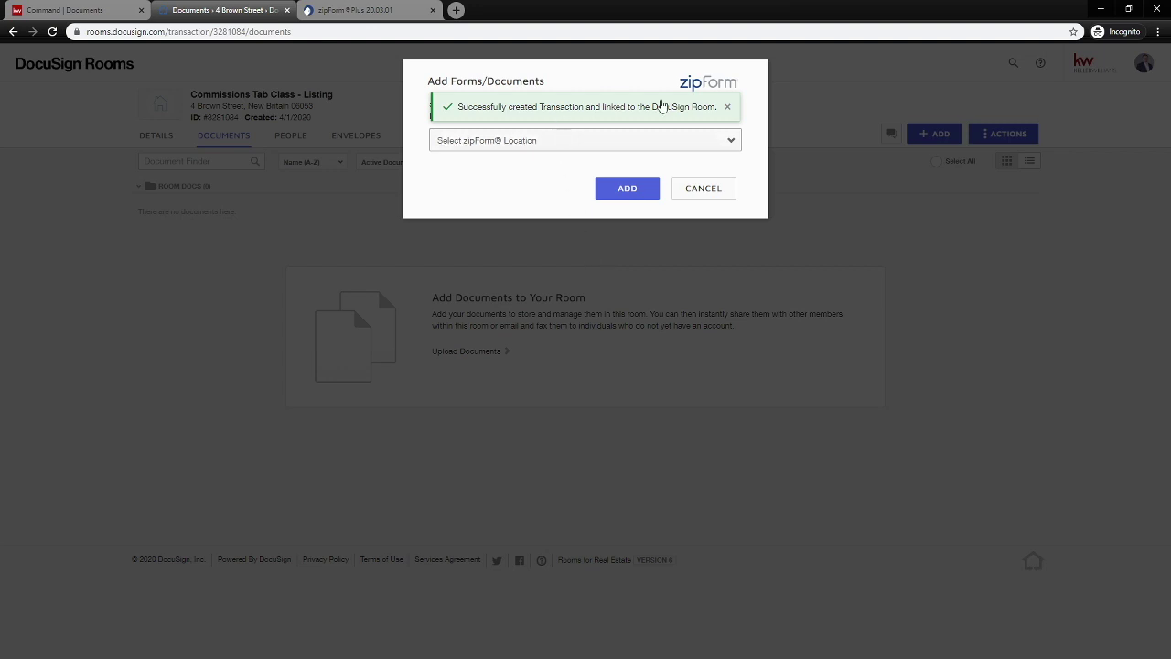
Choose zipForm® Library as the form location and keep CTAR as the library.
click(731, 109)
click(505, 148)
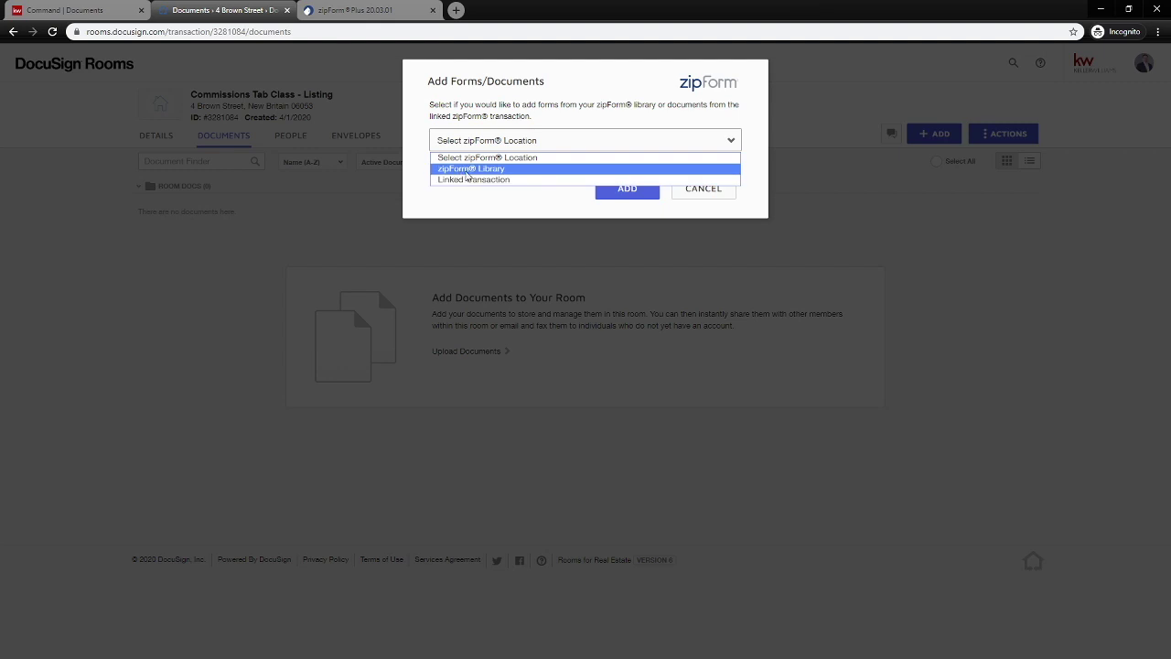
click(528, 172)
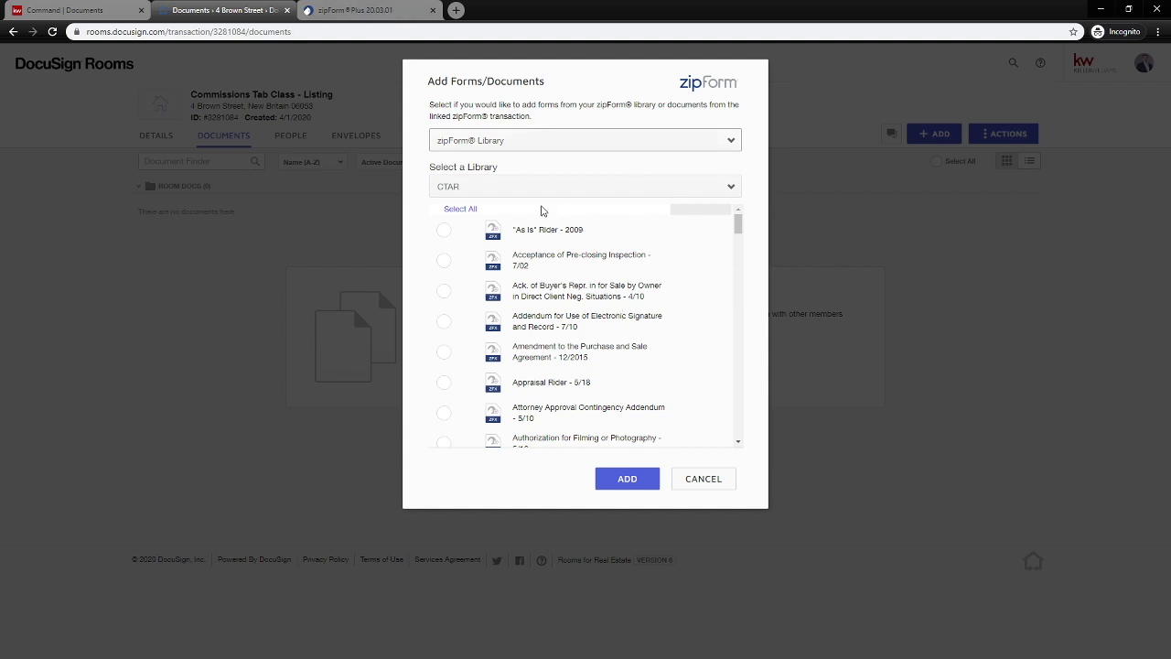
click(541, 190)
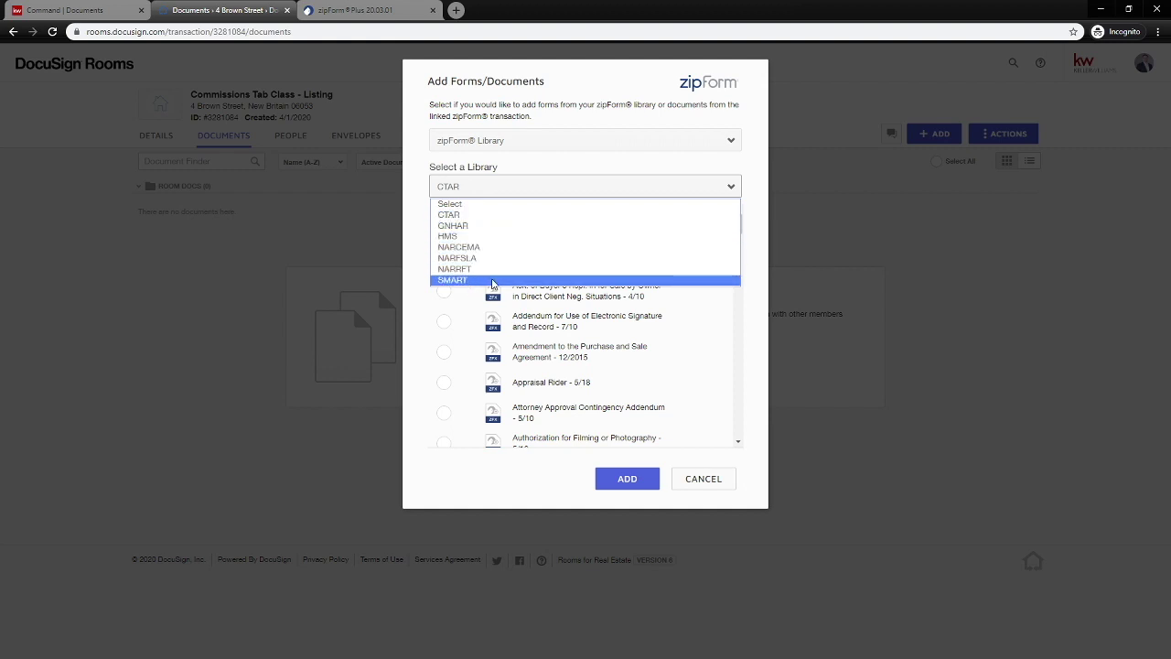
click(494, 218)
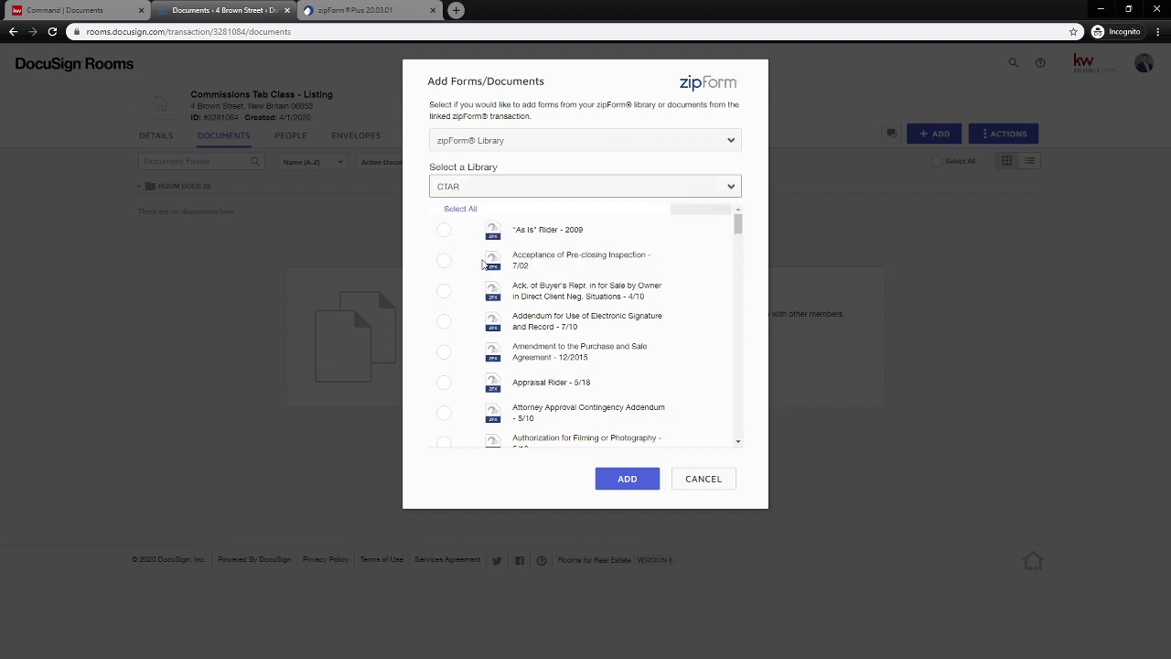
mouse_move(737, 224)
mouse_down()
mouse_move(737, 256)
mouse_move(737, 222)
mouse_up()
Search the page for 'purchase' to locate Real Estate Purchase Contract - 12/18 in the list.
click(1159, 33)
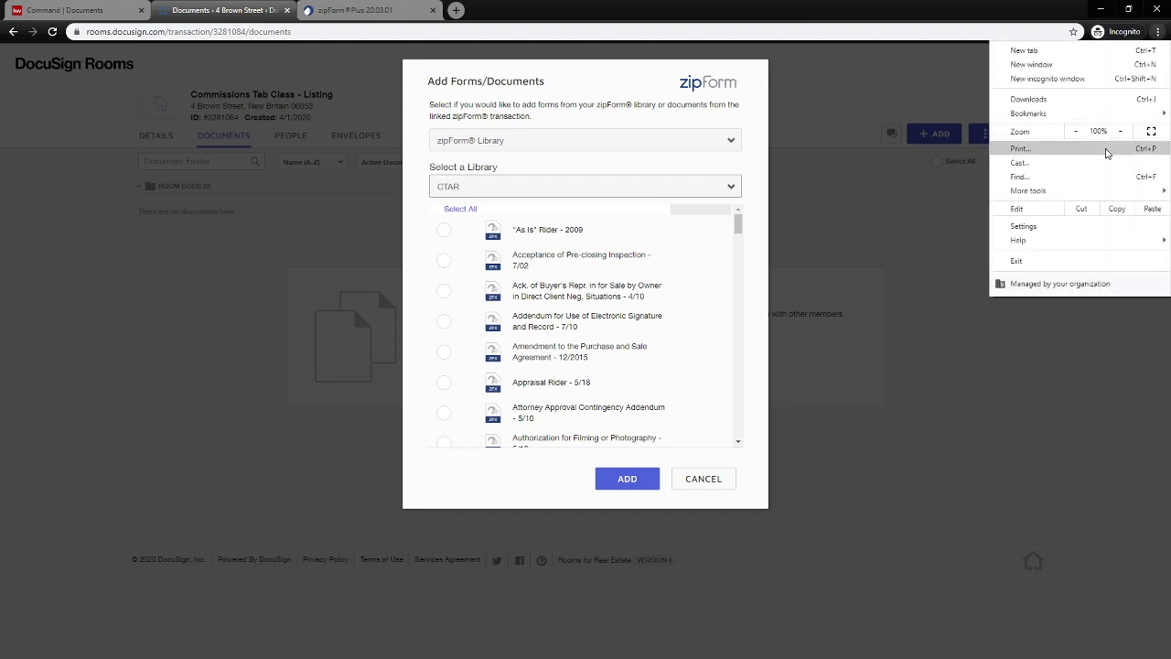
click(1090, 177)
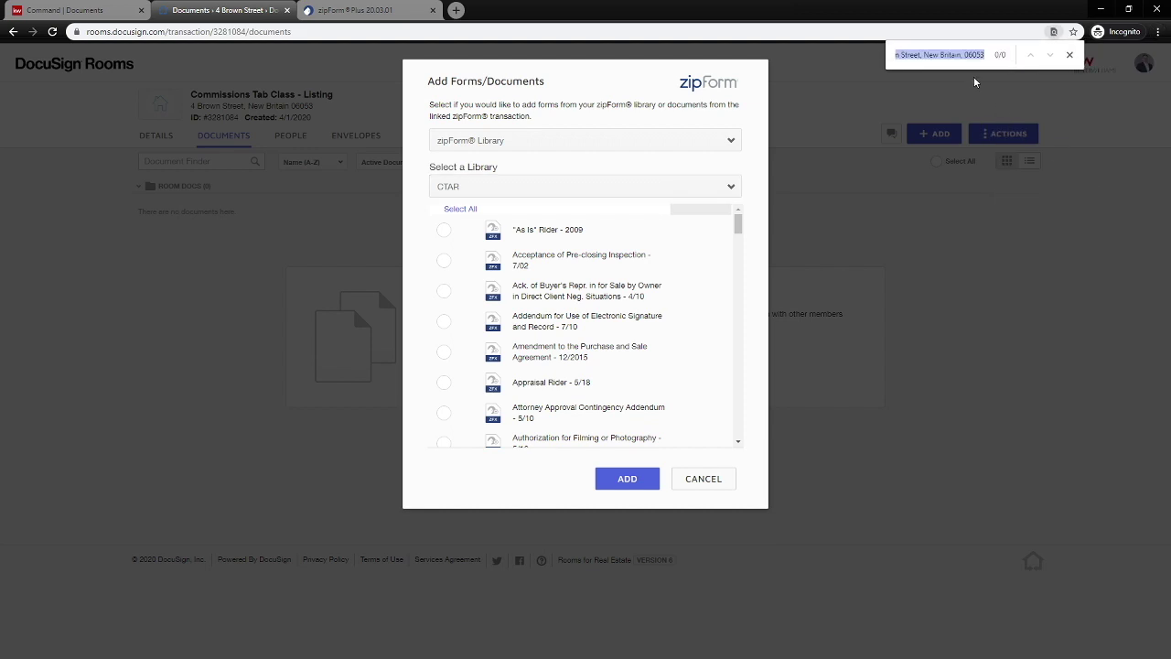
text(purchase)
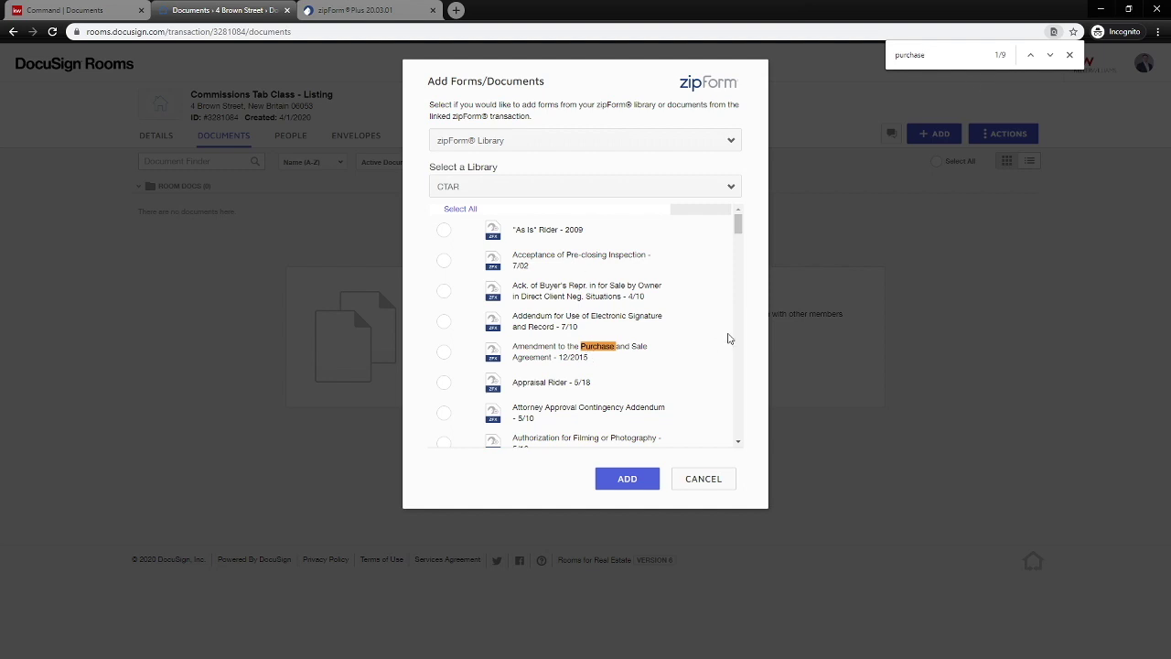
click(1050, 56)
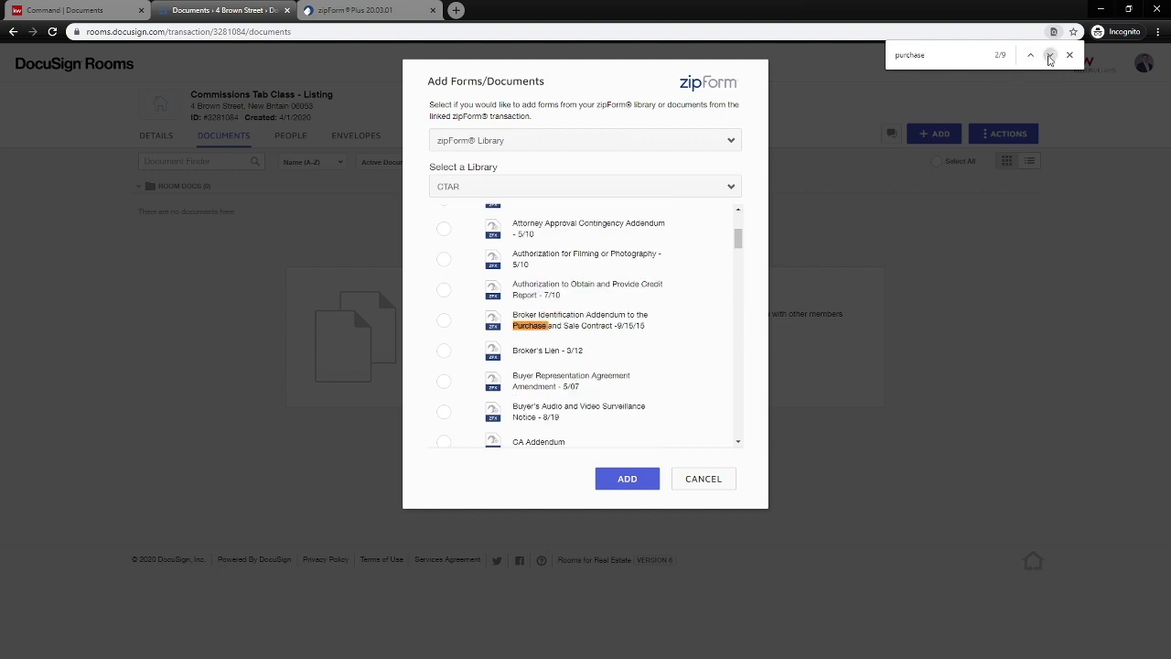
click(1049, 57)
click(1049, 57)
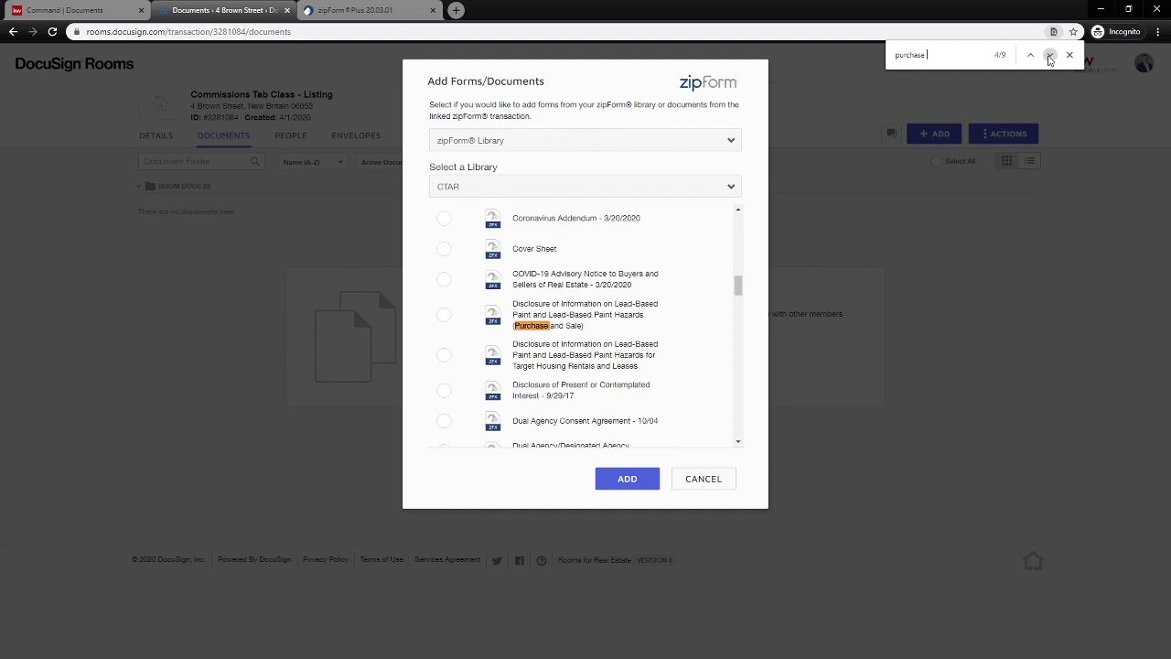
click(1049, 57)
click(1049, 57)
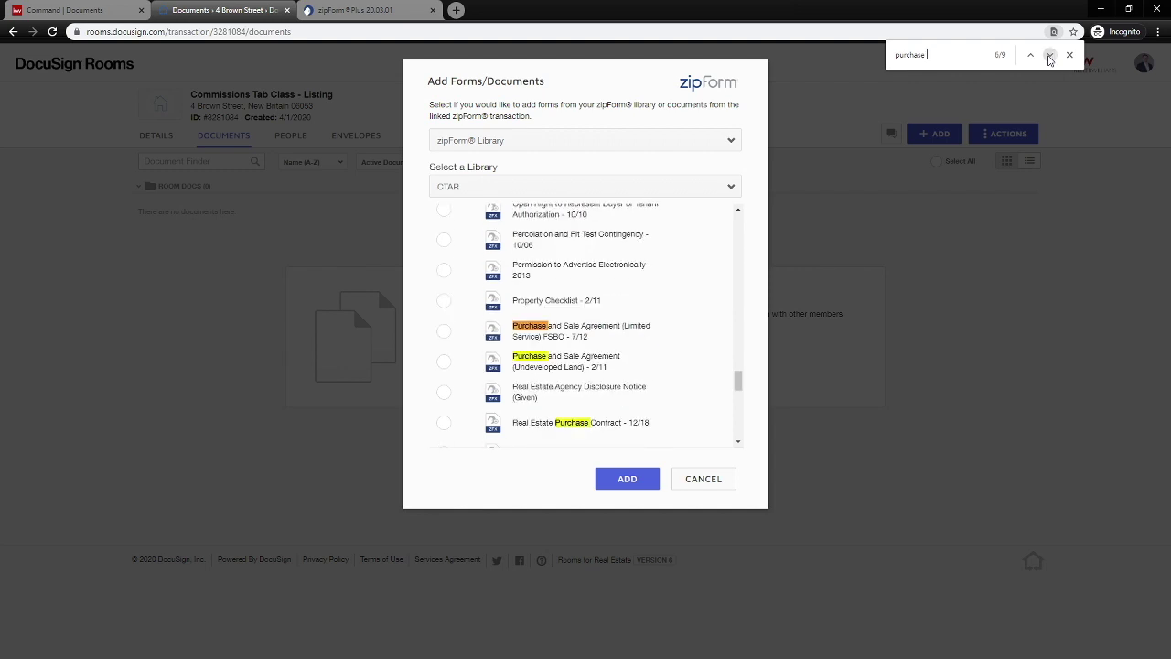
click(1049, 57)
click(1049, 57)
Select Real Estate Purchase Contract - 12/18 and add it to the room.
scroll(668, 319, down, 2)
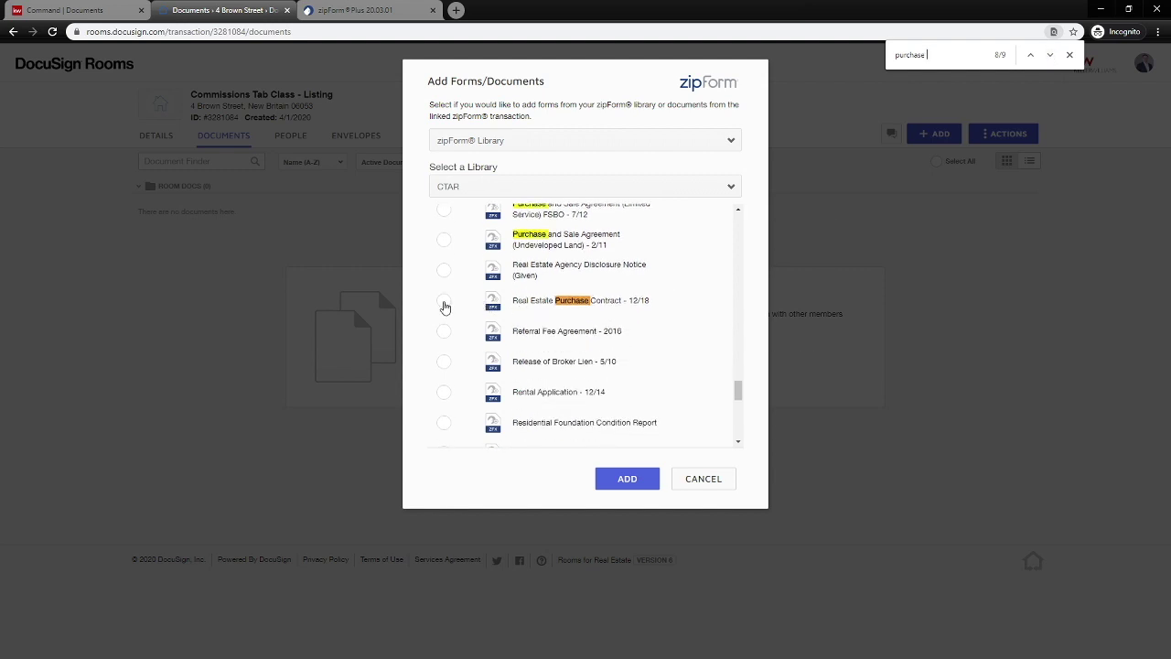
click(443, 302)
click(619, 485)
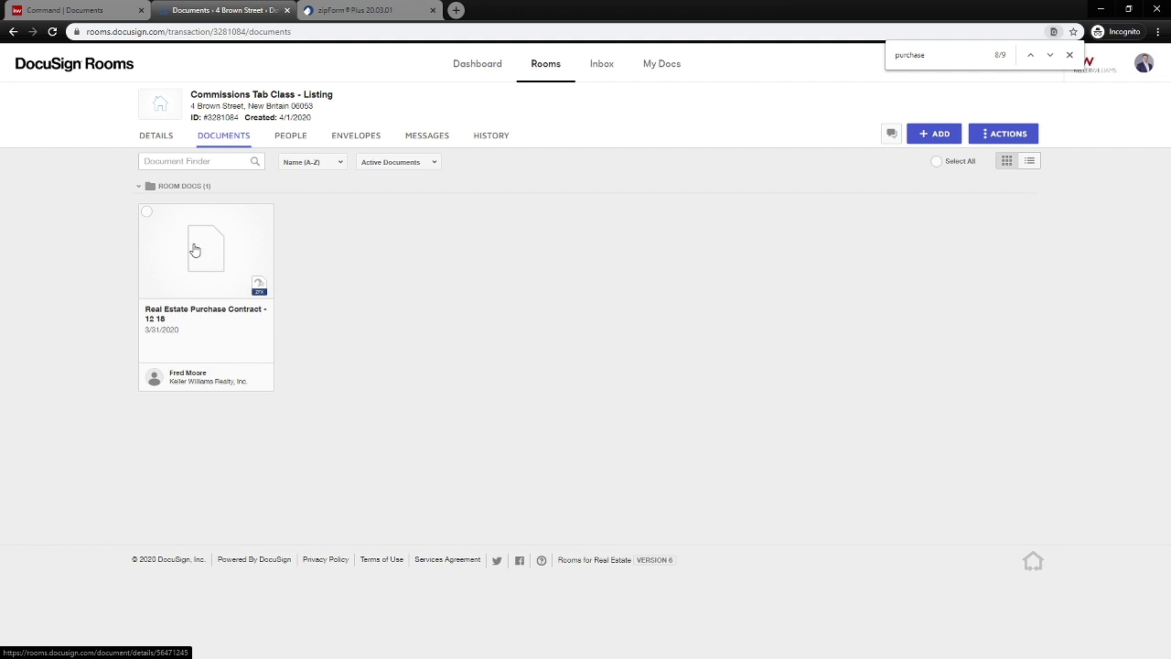
Open the purchase contract and enter 'Buyer Names' and 'Sellers Name' on the buyer and seller lines.
click(206, 269)
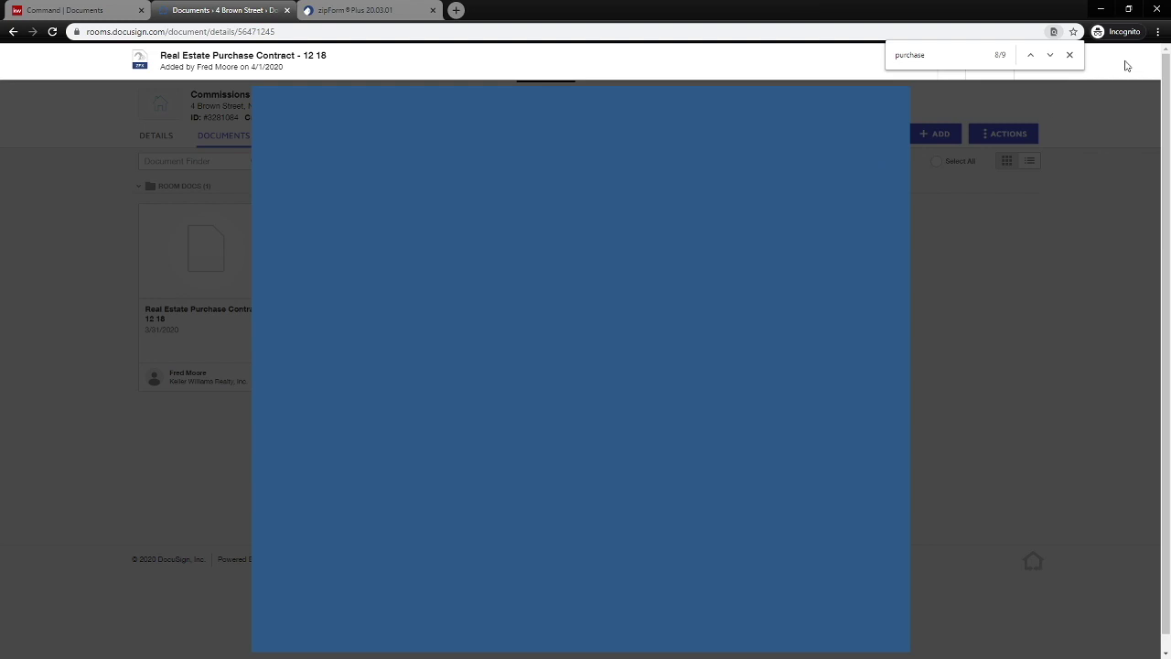
click(1069, 55)
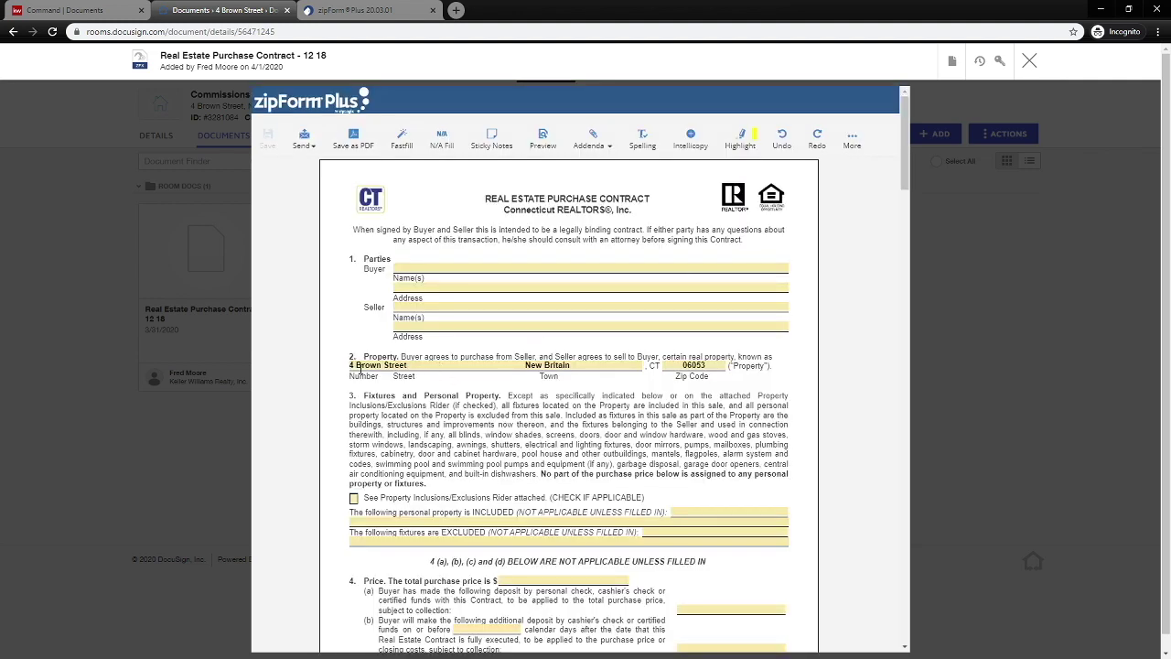
click(413, 272)
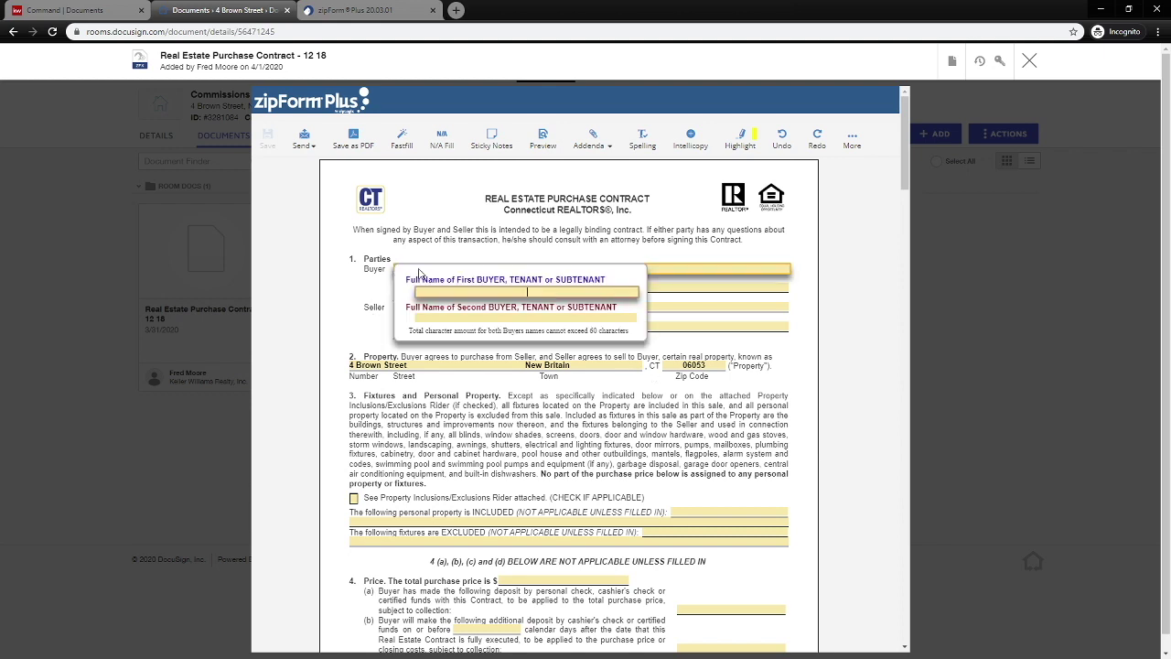
text(Buyer Names)
click(377, 323)
click(489, 309)
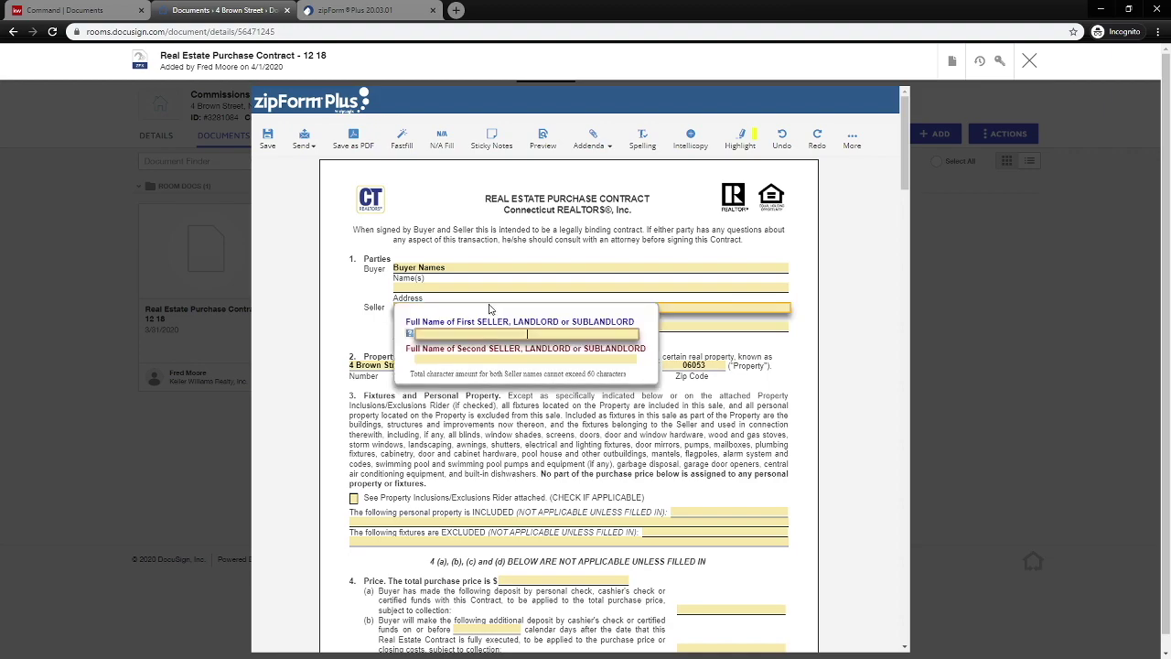
text(Sellers Name)
click(710, 407)
Save the filled-in contract and close the form.
scroll(561, 411, down, 10)
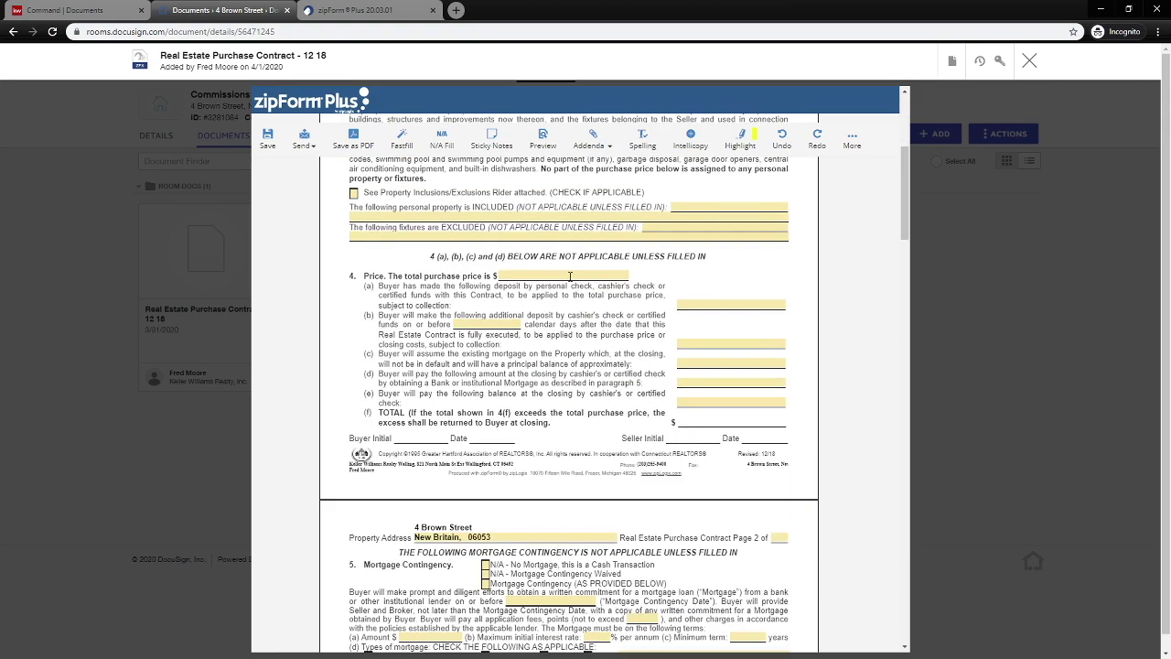
scroll(561, 412, down, 7)
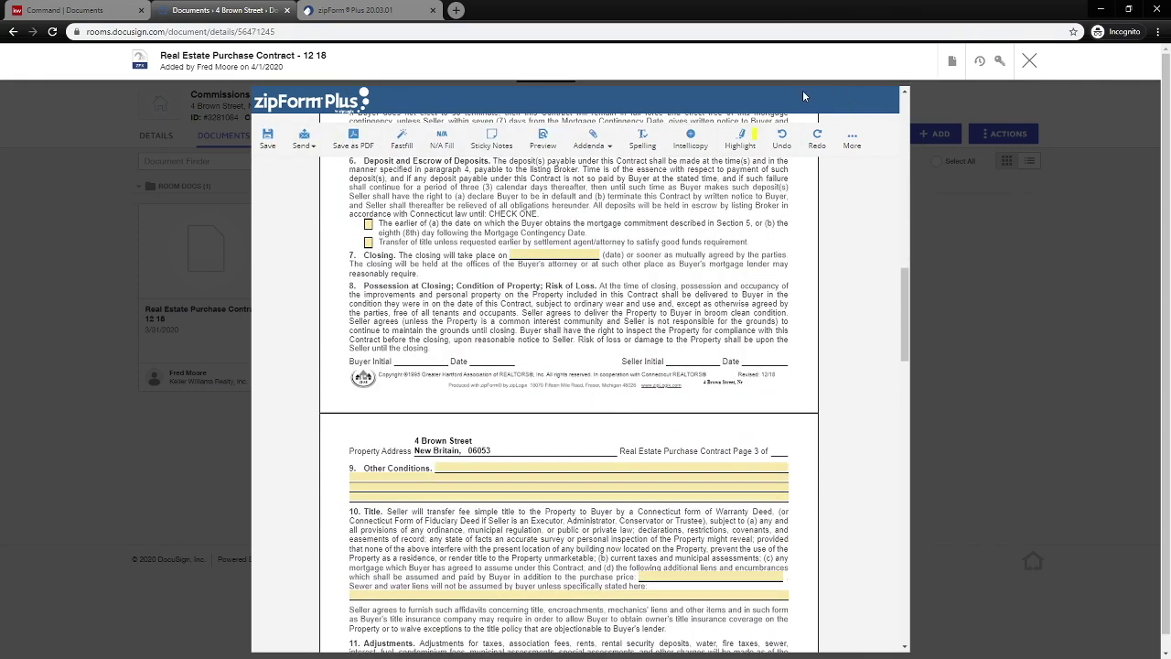
click(268, 139)
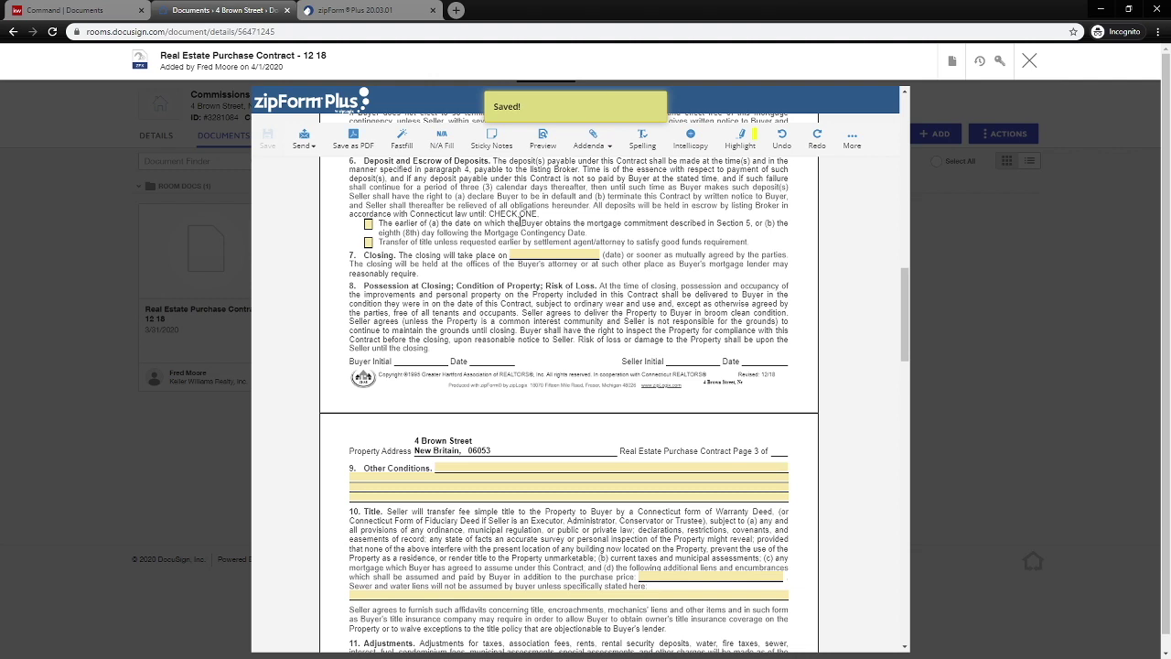
click(1026, 61)
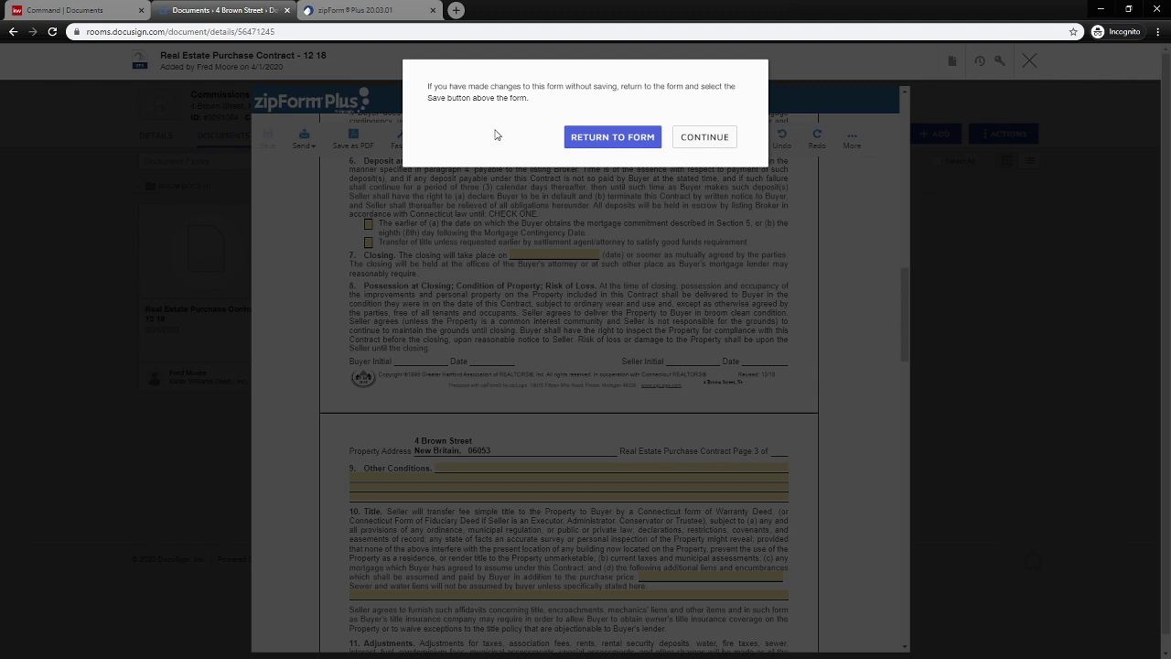
Confirm leaving the form and send the selected Real Estate Purchase Contract to DocuSign.
click(706, 138)
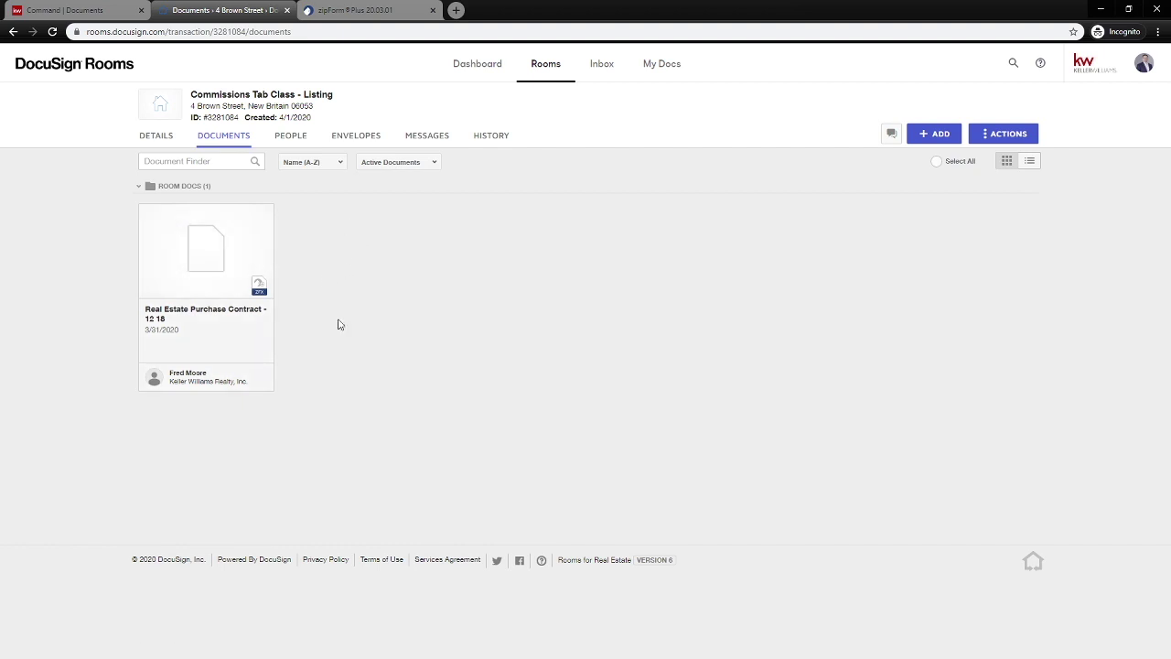
click(147, 214)
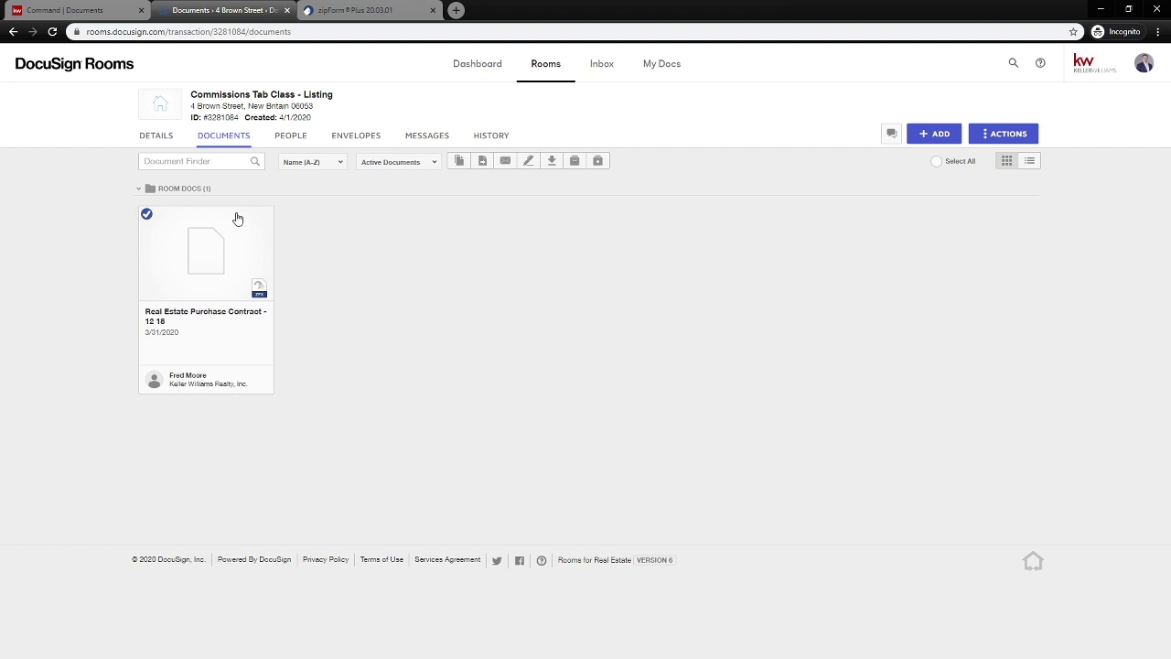
click(529, 161)
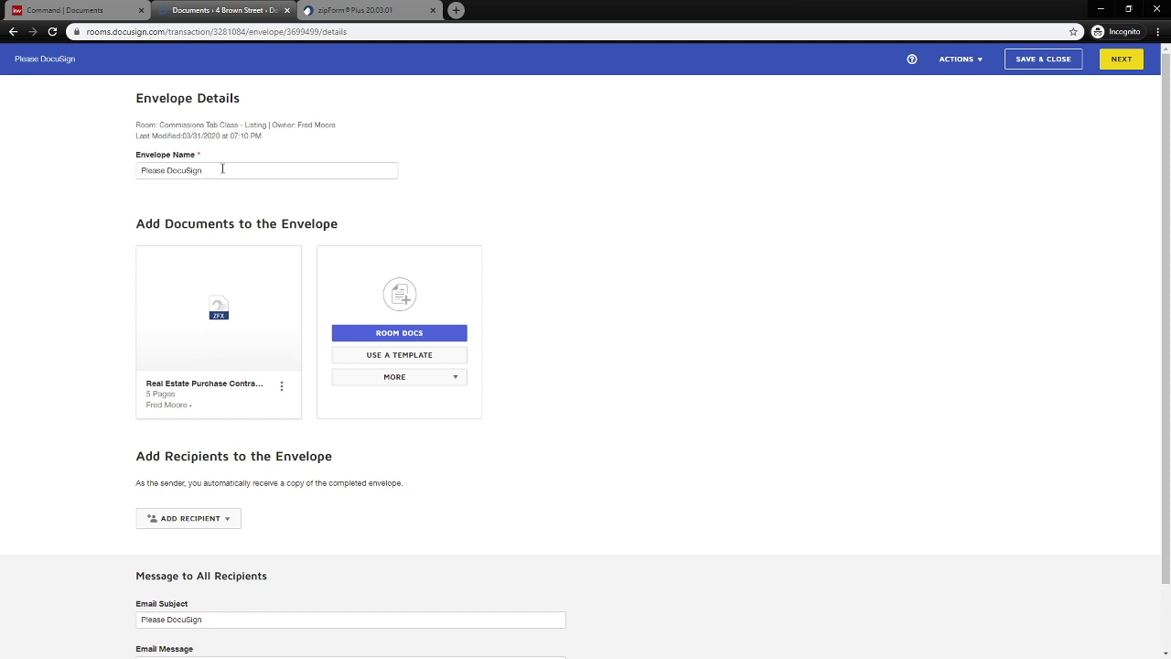
Rename the envelope to 'Real Estate Purchase COntract'.
drag(217, 171, 117, 177)
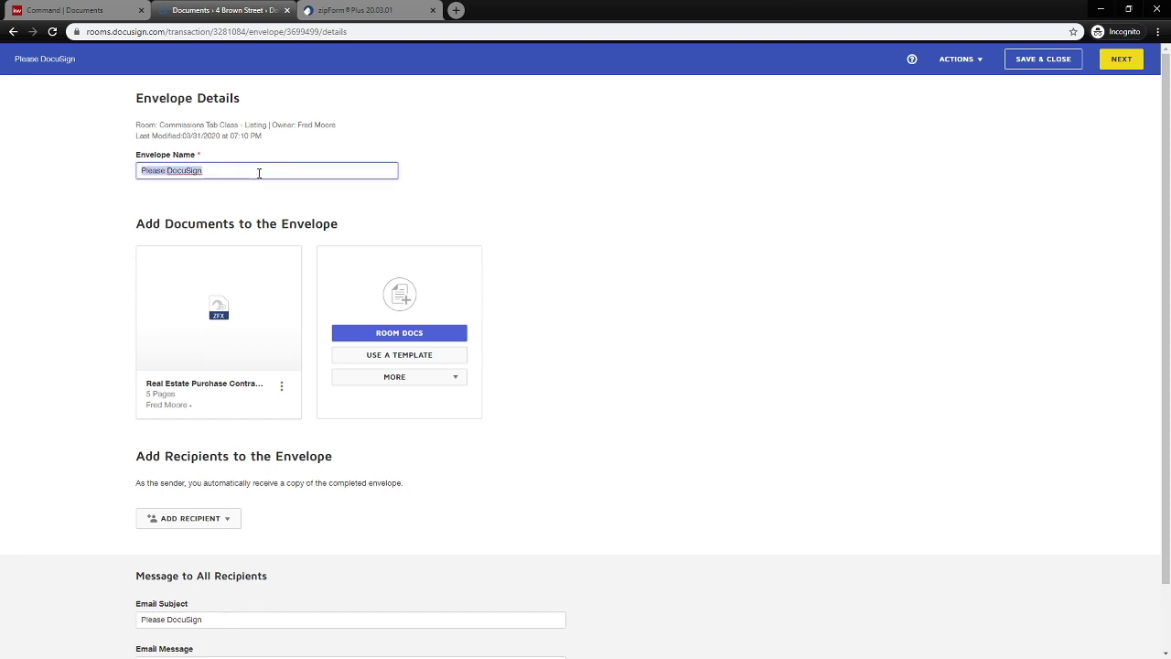
text(Real)
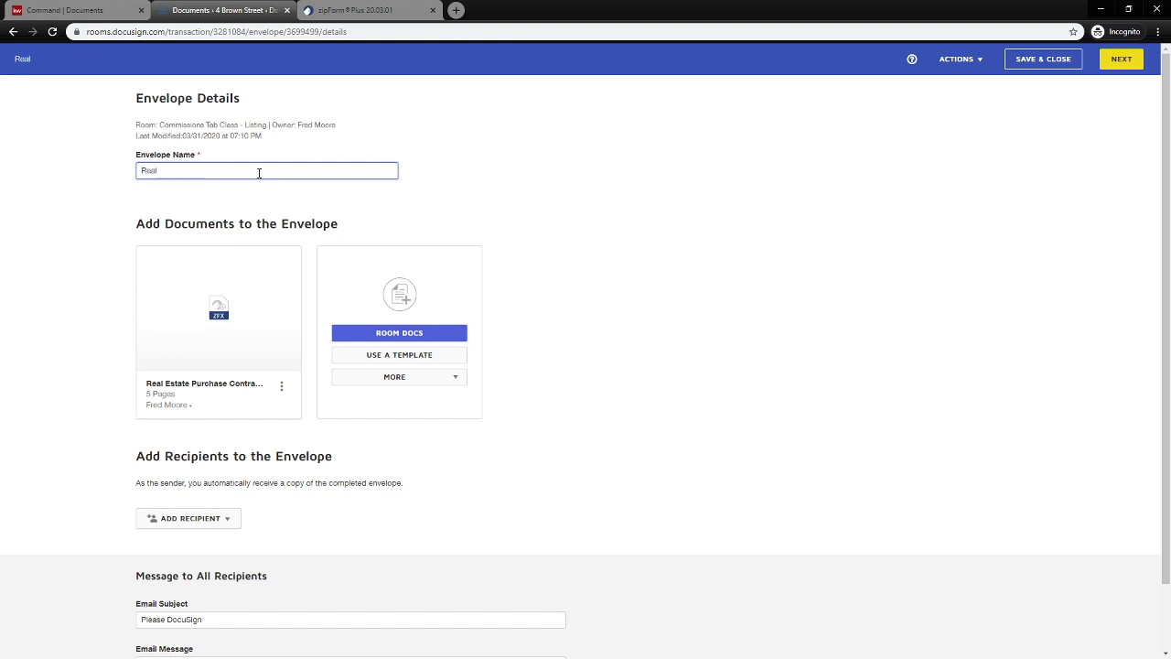
text( Estate Purchase COntract)
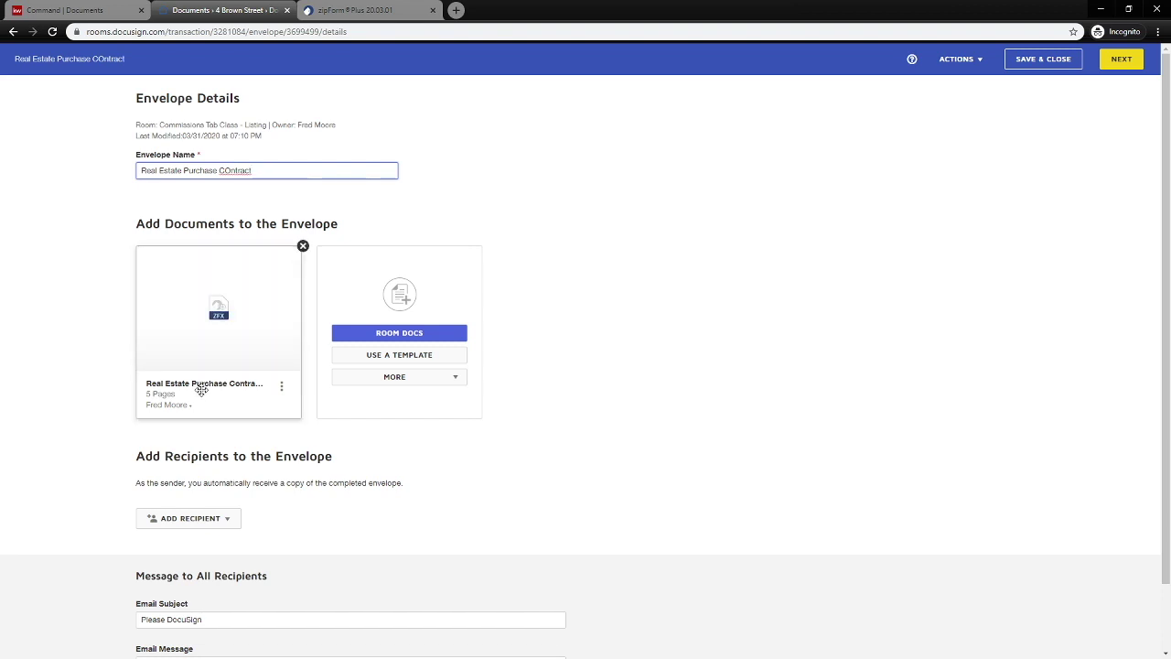
scroll(194, 402, down, 1)
Add pre-tagged recipients: the test contact as buyer one and a room participant as seller one.
click(190, 444)
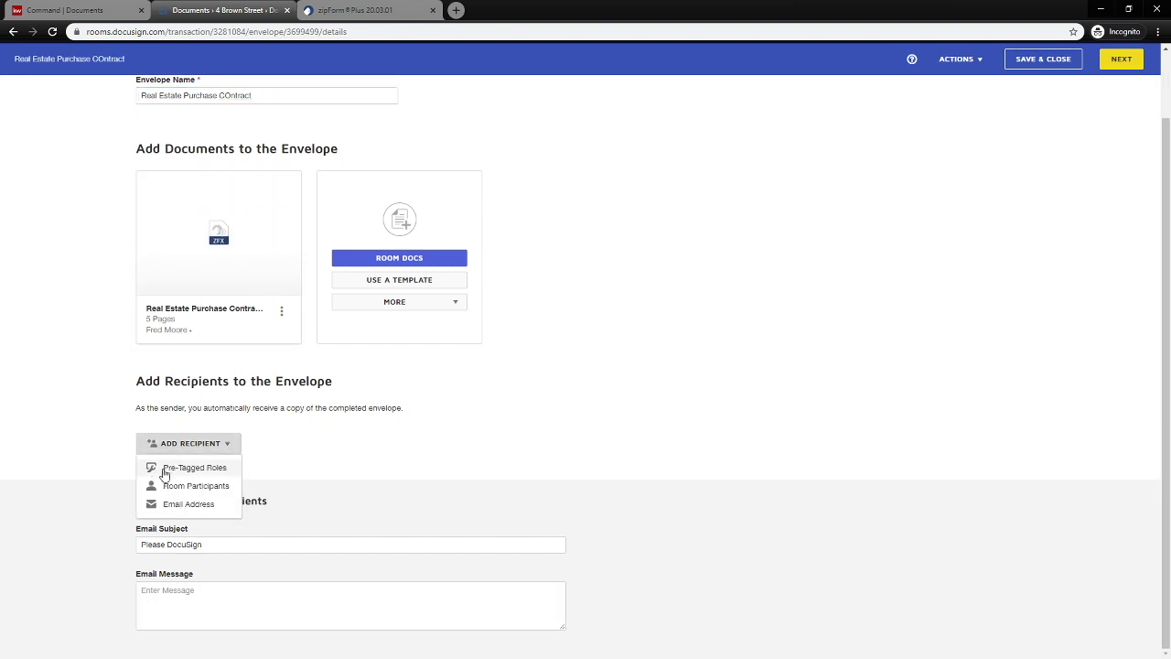
click(194, 469)
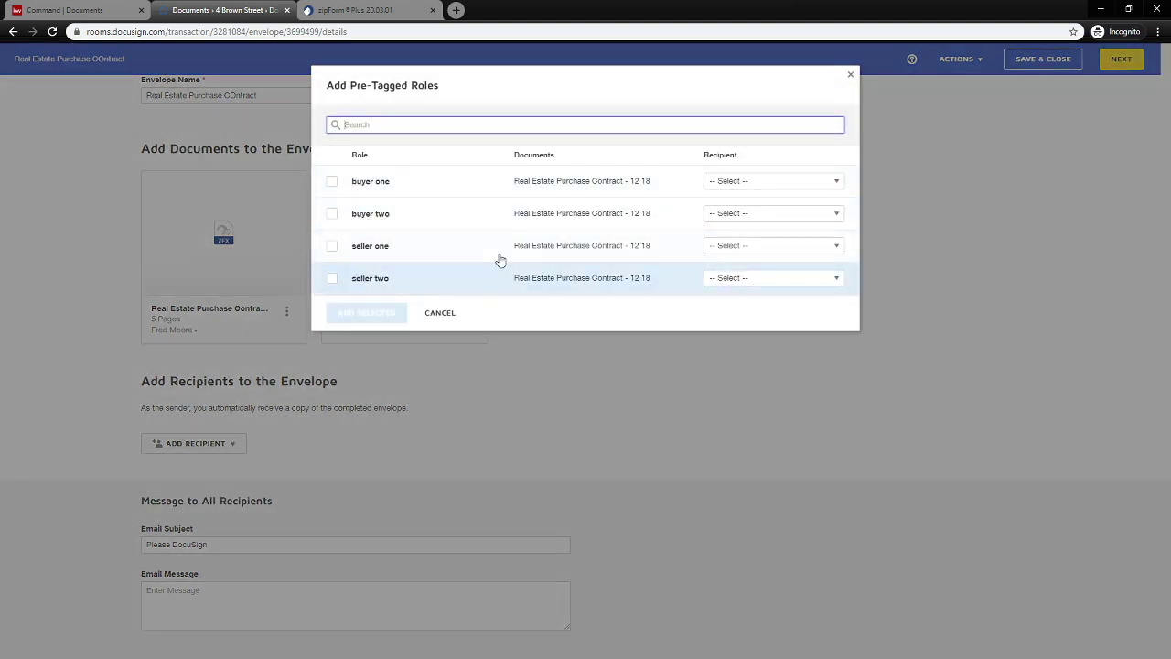
click(773, 181)
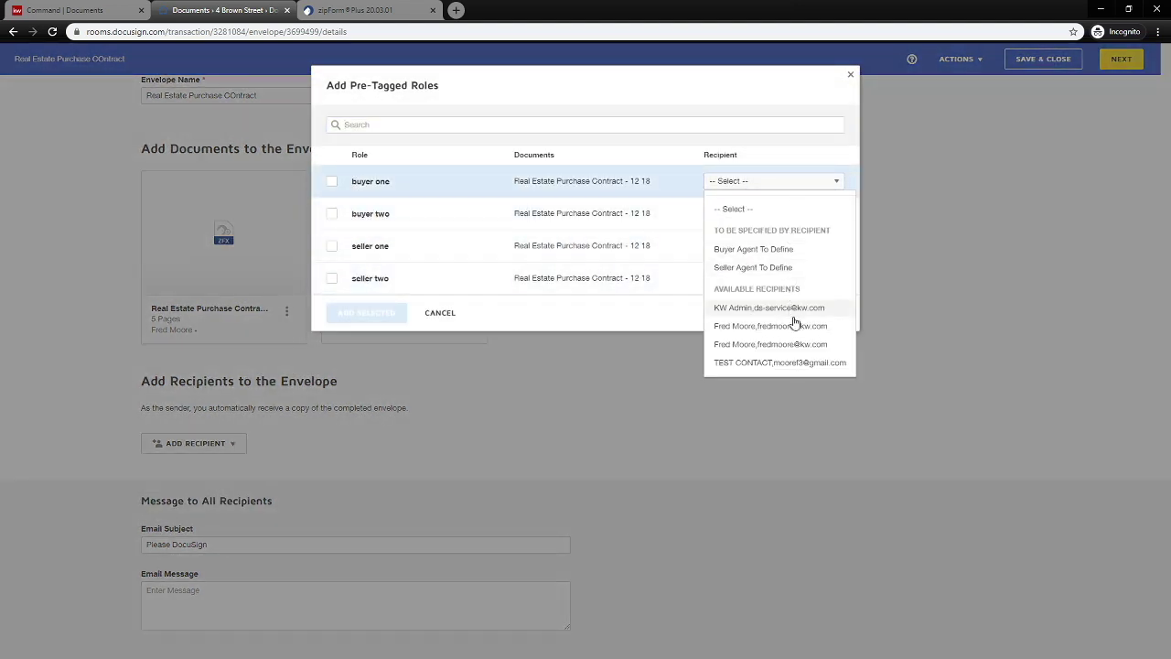
click(805, 362)
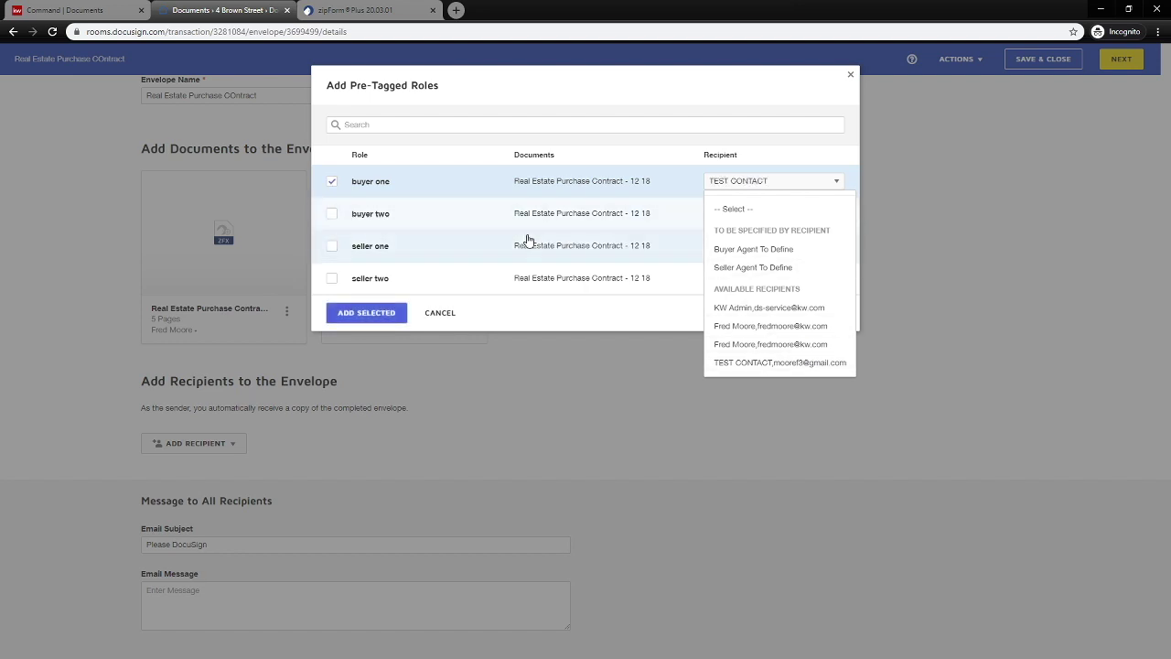
click(779, 251)
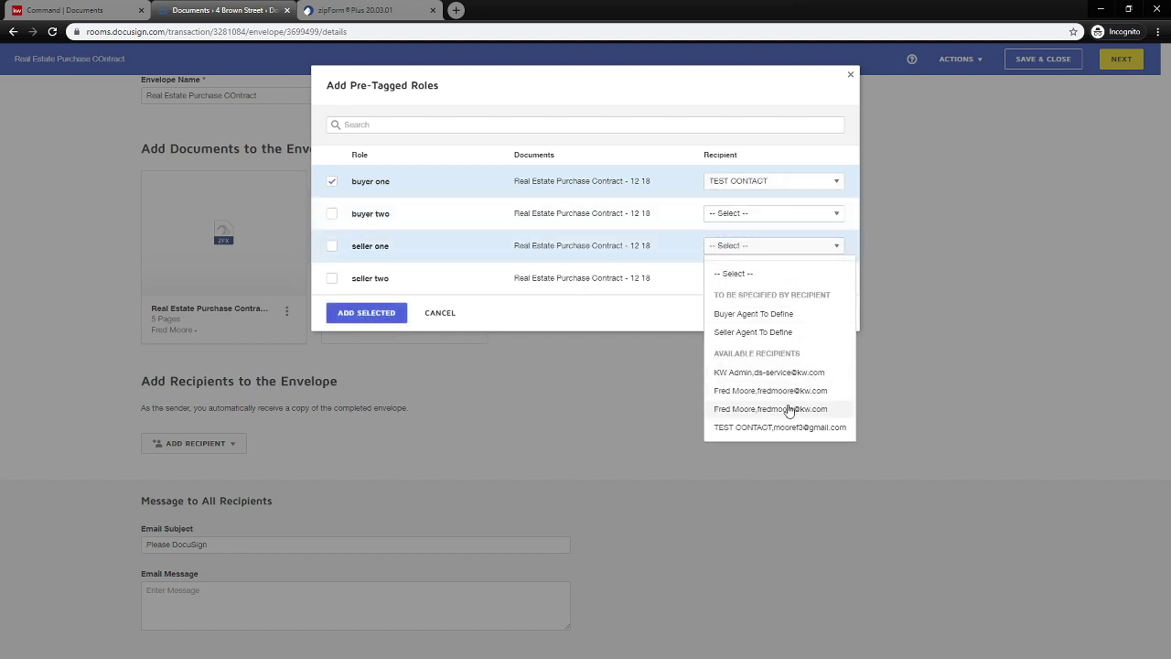
click(781, 395)
click(377, 312)
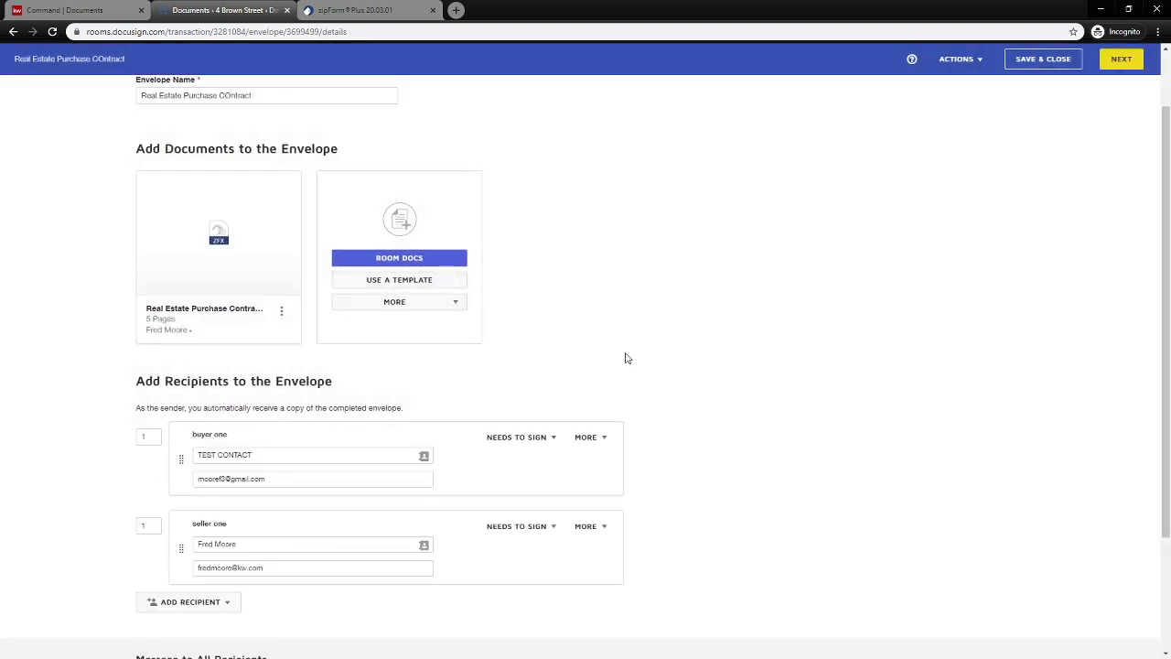
scroll(631, 357, down, 2)
scroll(646, 363, up, 2)
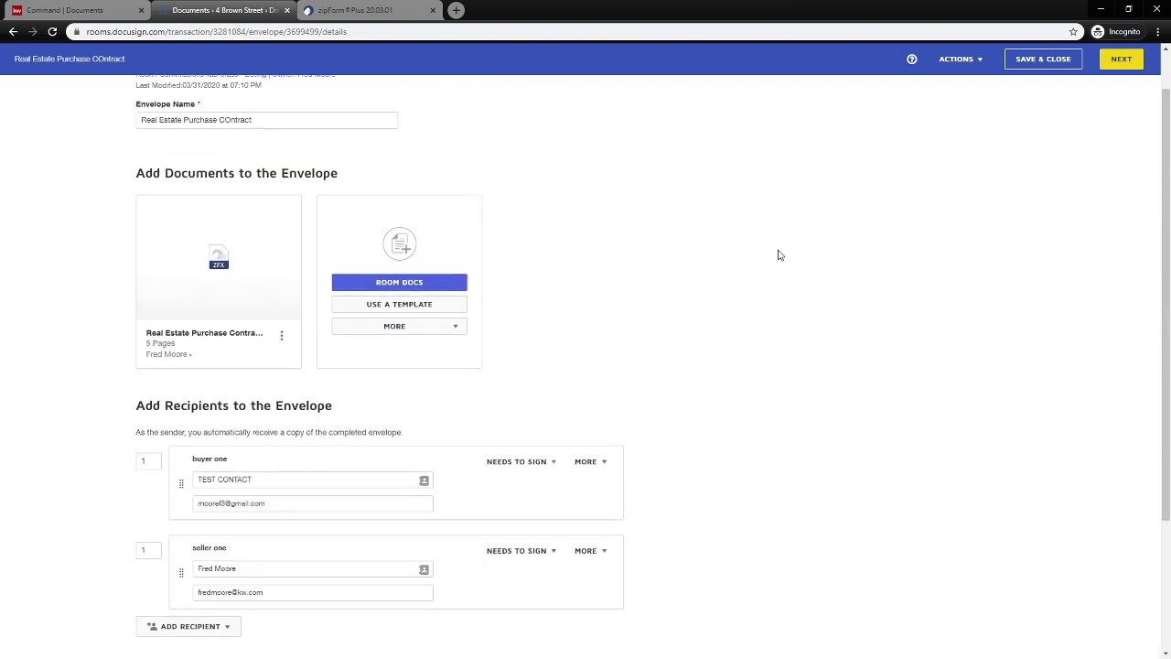
click(1122, 66)
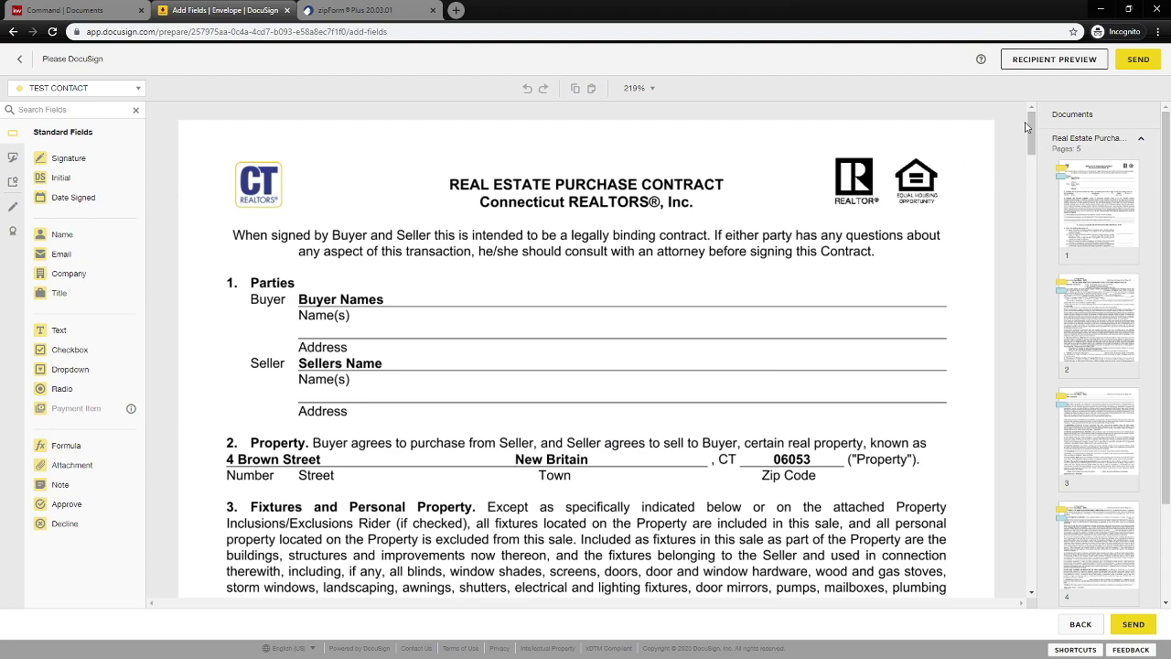
Scroll through the contract's pages to review the pre-tagged buyer and seller initial, signature and date fields.
drag(1027, 128, 1025, 195)
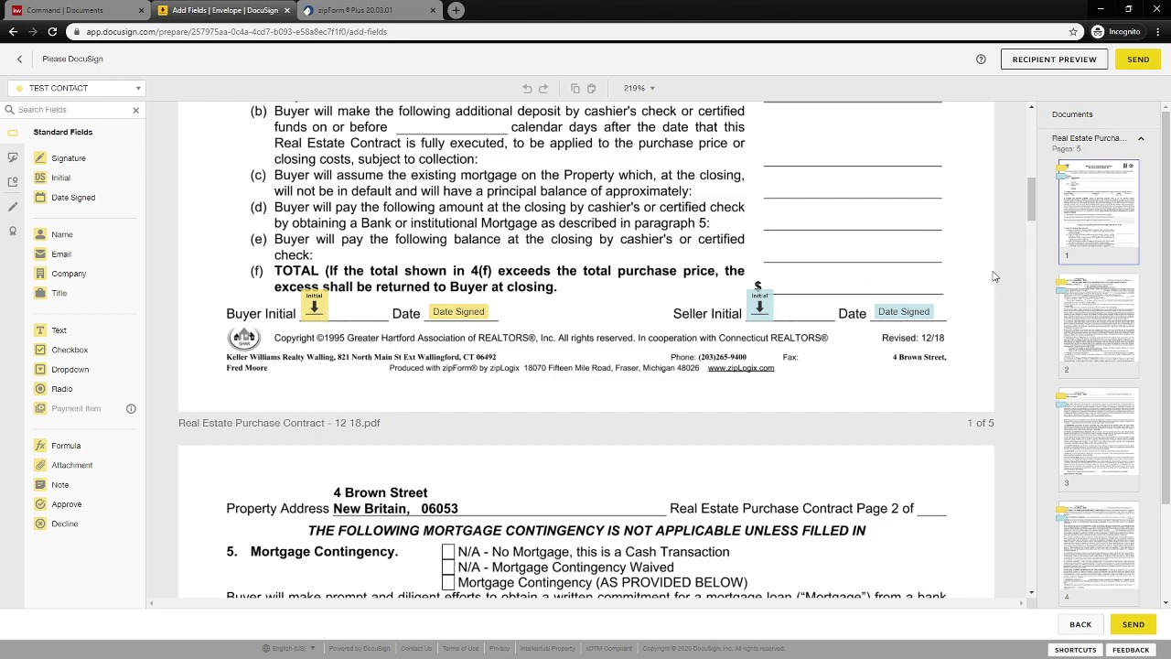
drag(1034, 196, 1018, 545)
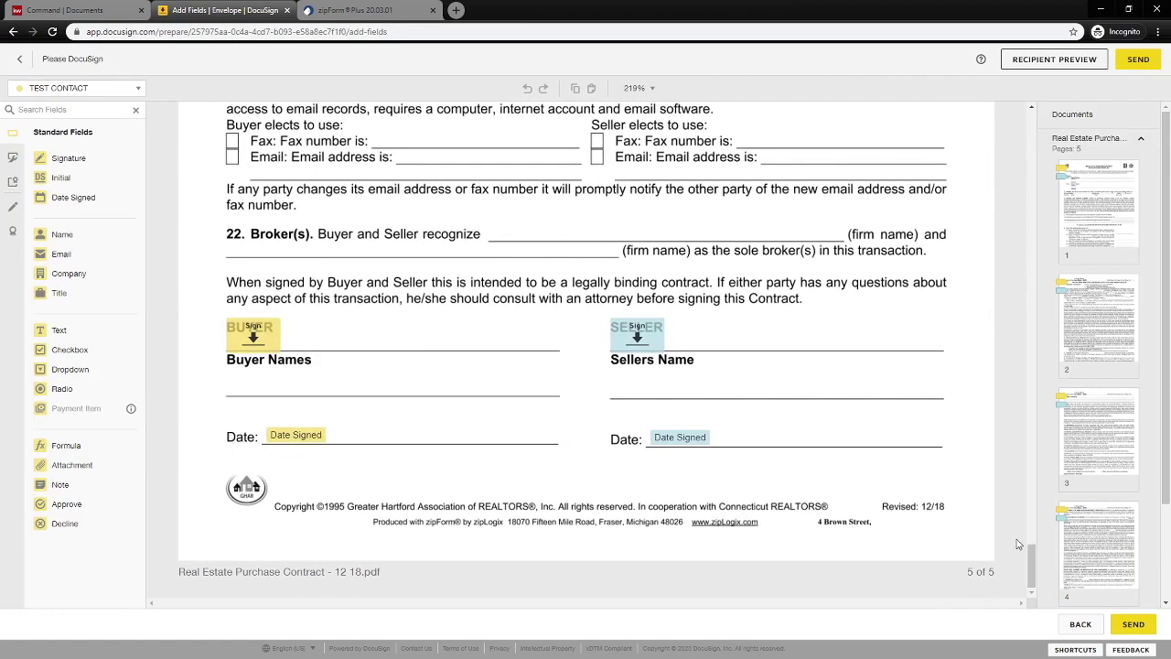